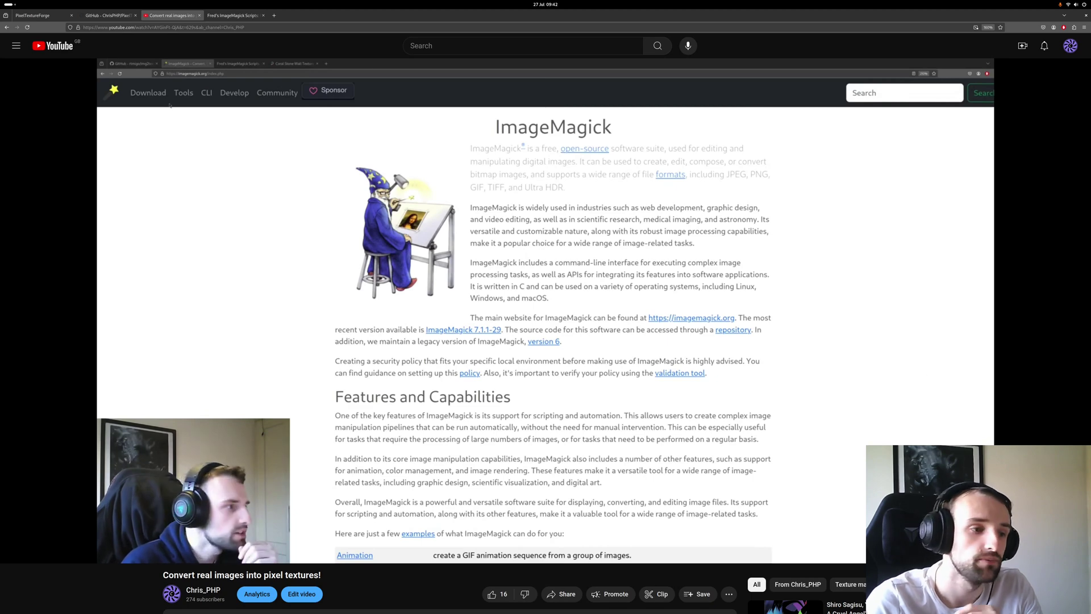
Bring up the PixelTextureForge GitHub repository page with its file list and README
{"action": "mouse_move", "coordinate": [548, 372]}
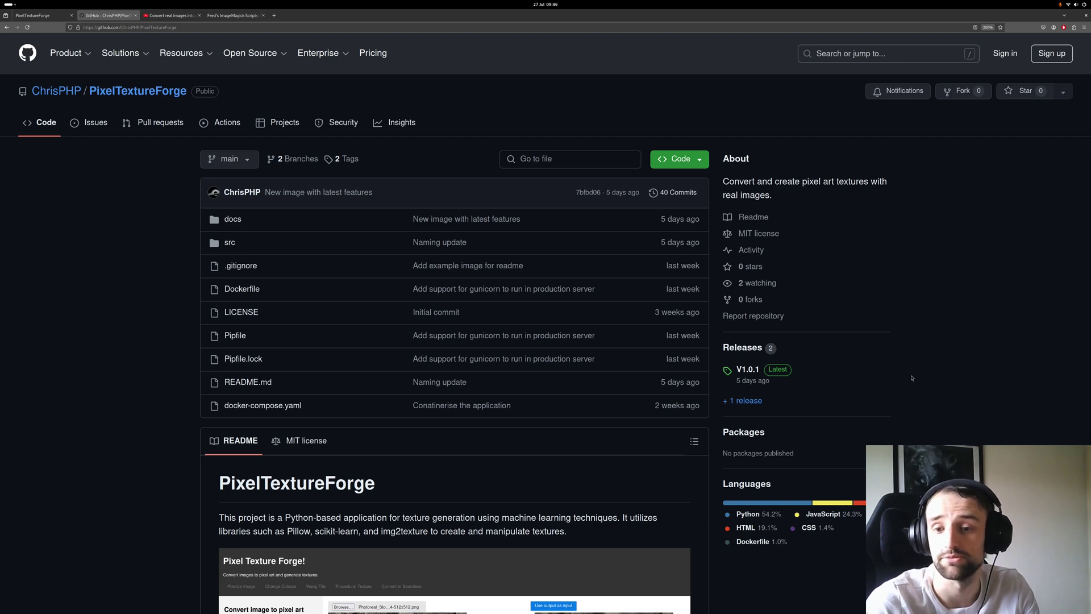
Scroll down to the README image and Requirements, then switch to the local app at 127.0.0.1:5000
{"action": "scroll", "coordinate": [901, 336], "scroll_direction": "down", "scroll_amount": 5}
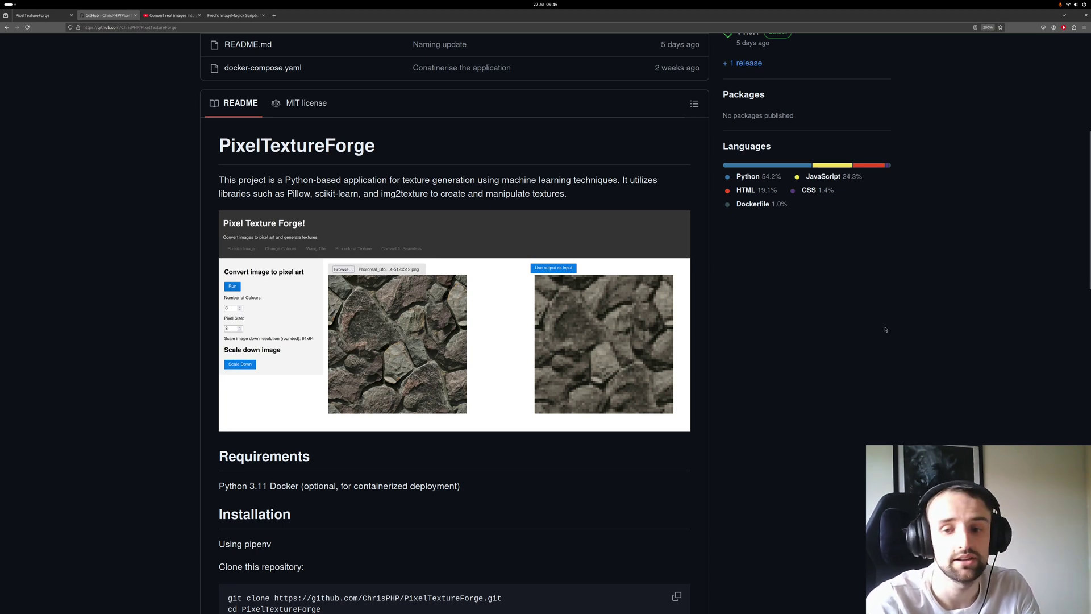
{"action": "key", "text": "ctrl+Page_Up"}
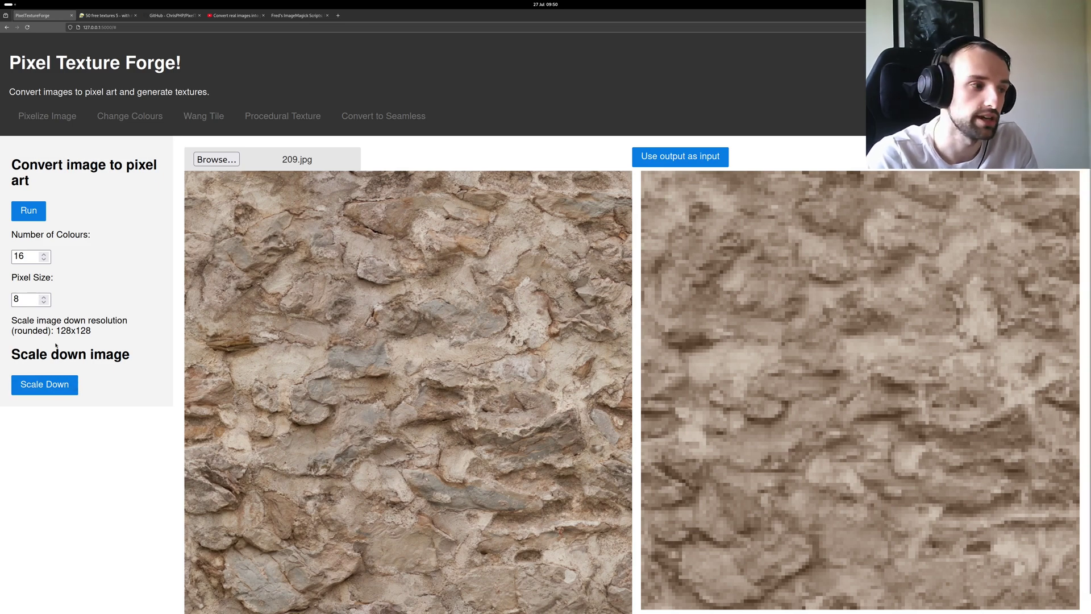
Highlight the 128x128 scaled-down resolution of the 16-colour, pixel size 8 result for 209.jpg
{"action": "left_click_drag", "start_coordinate": [54, 330], "coordinate": [98, 332]}
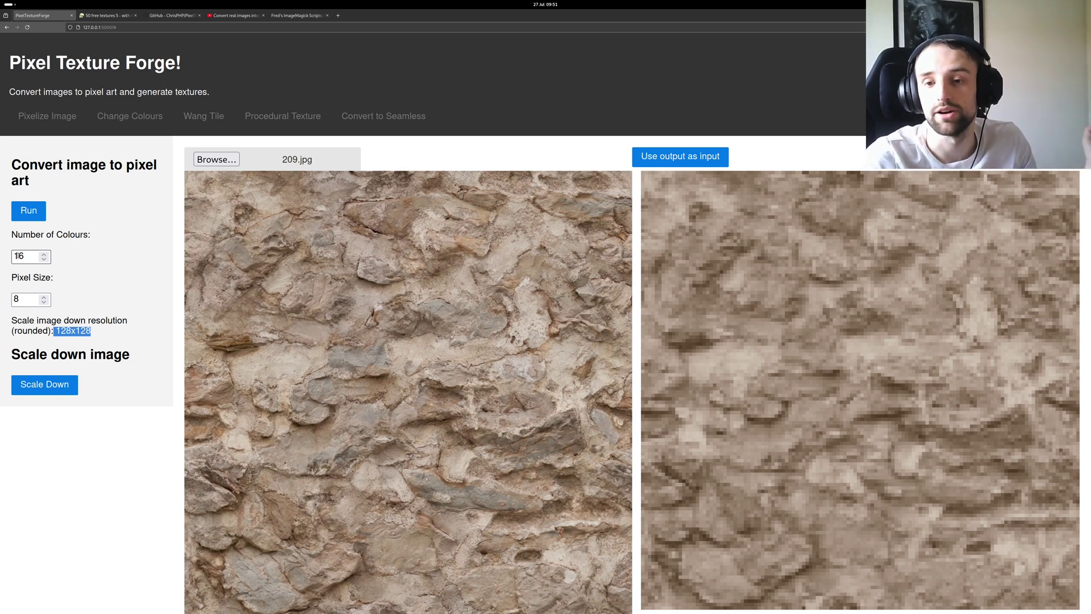
{"action": "double_click", "coordinate": [27, 258]}
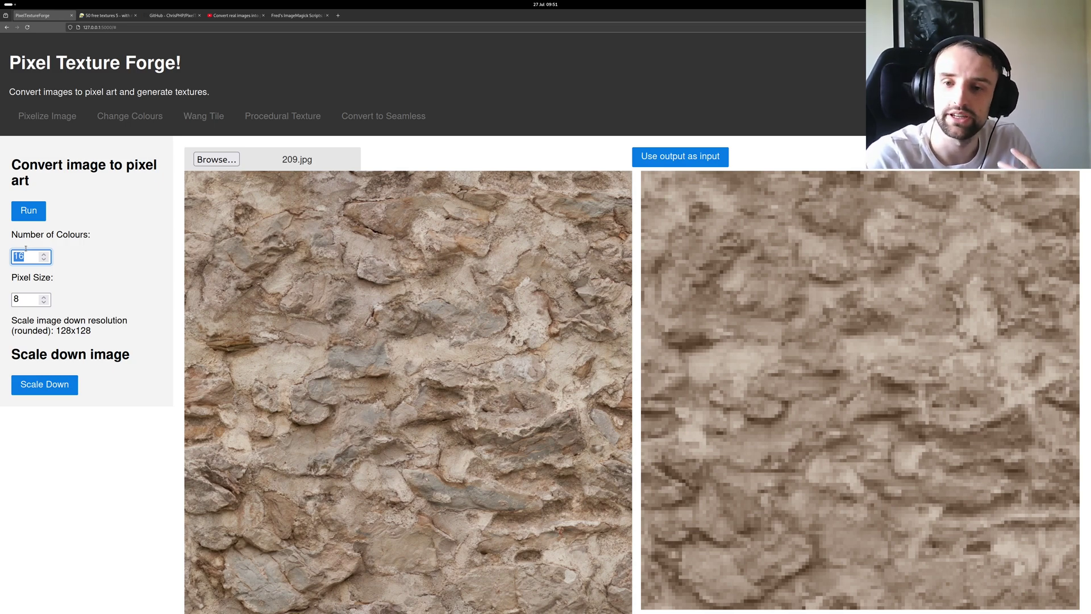
{"action": "double_click", "coordinate": [18, 300]}
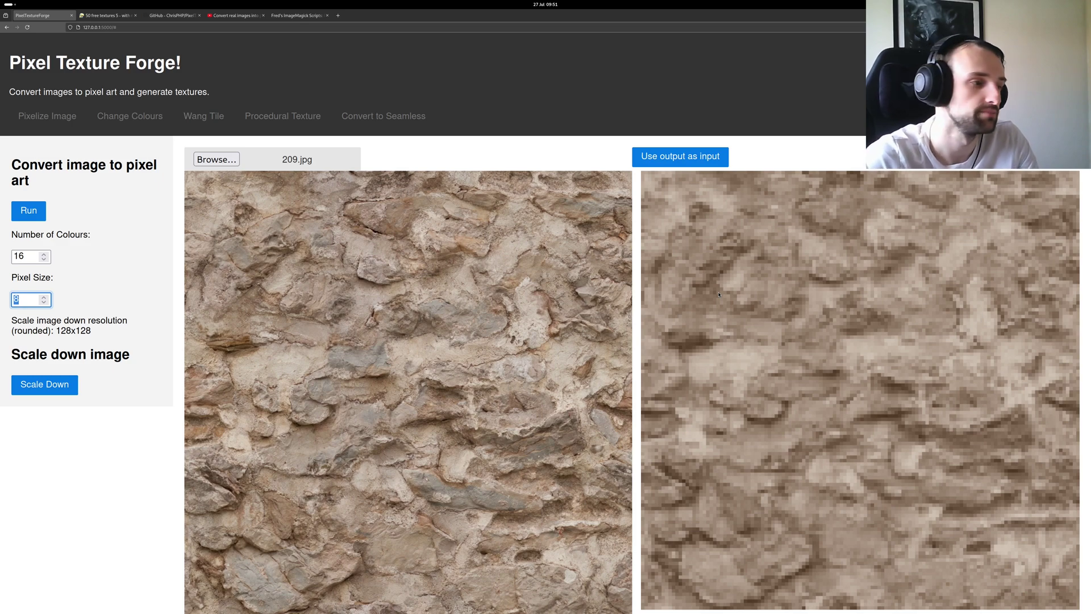
Change Pixel Size from 8 to 16, updating the resolution to 64x64
{"action": "left_click", "coordinate": [20, 299]}
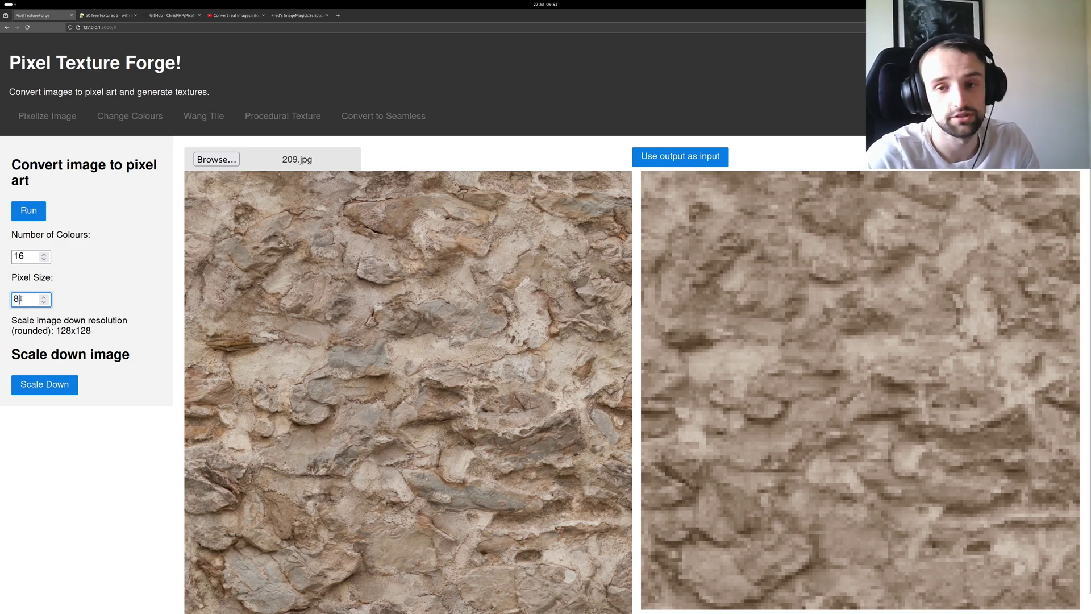
{"action": "key", "text": "BackSpace"}
{"action": "type", "text": "16"}
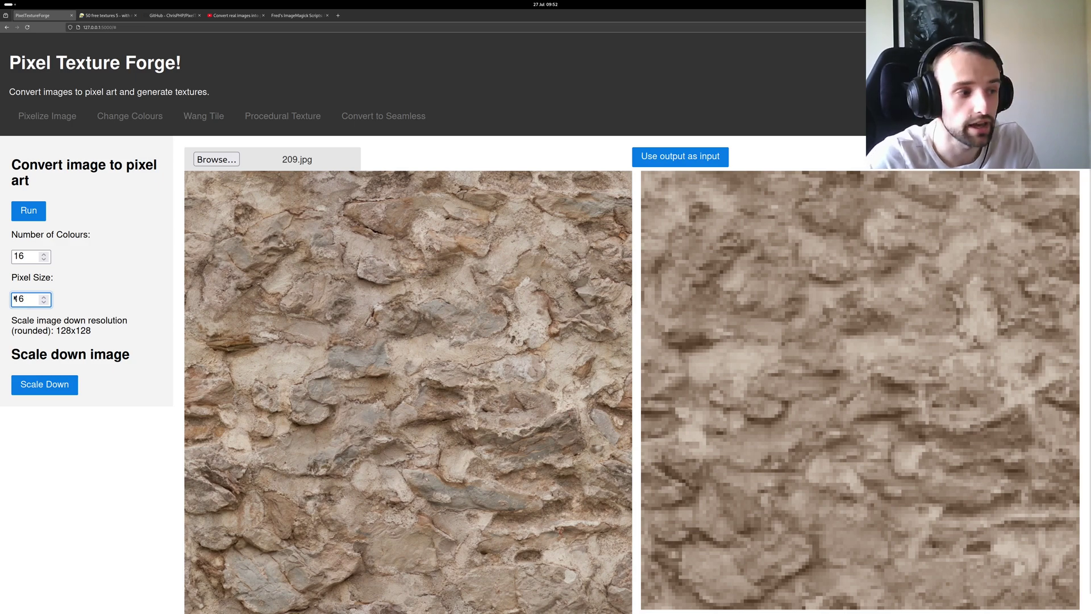
{"action": "left_click", "coordinate": [143, 294]}
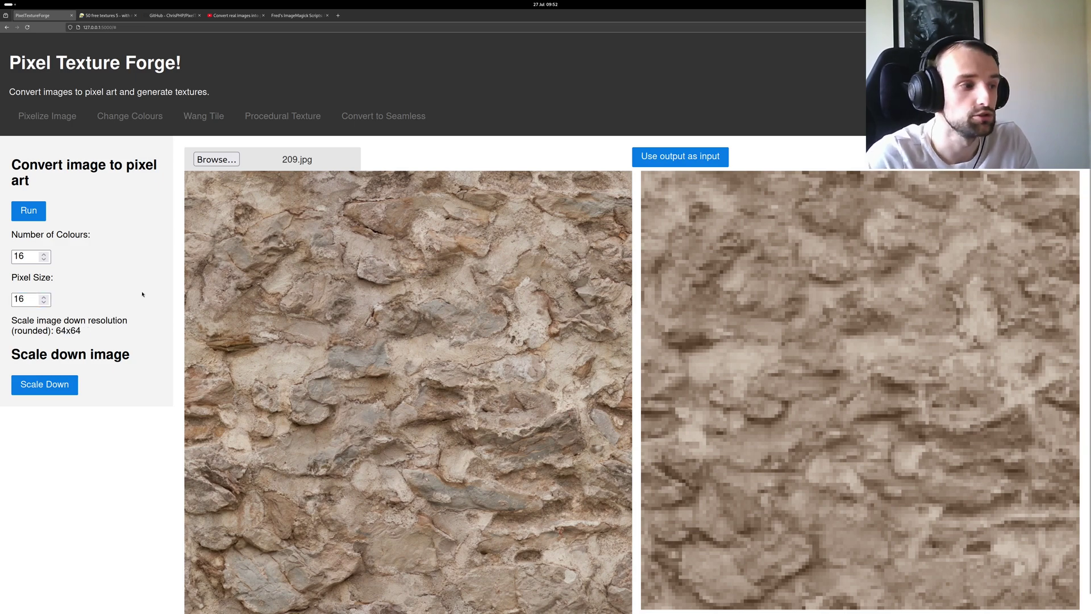
Regenerate the pixel art at size 16, feed it back as input, and scale it down to 64x64
{"action": "left_click", "coordinate": [24, 210]}
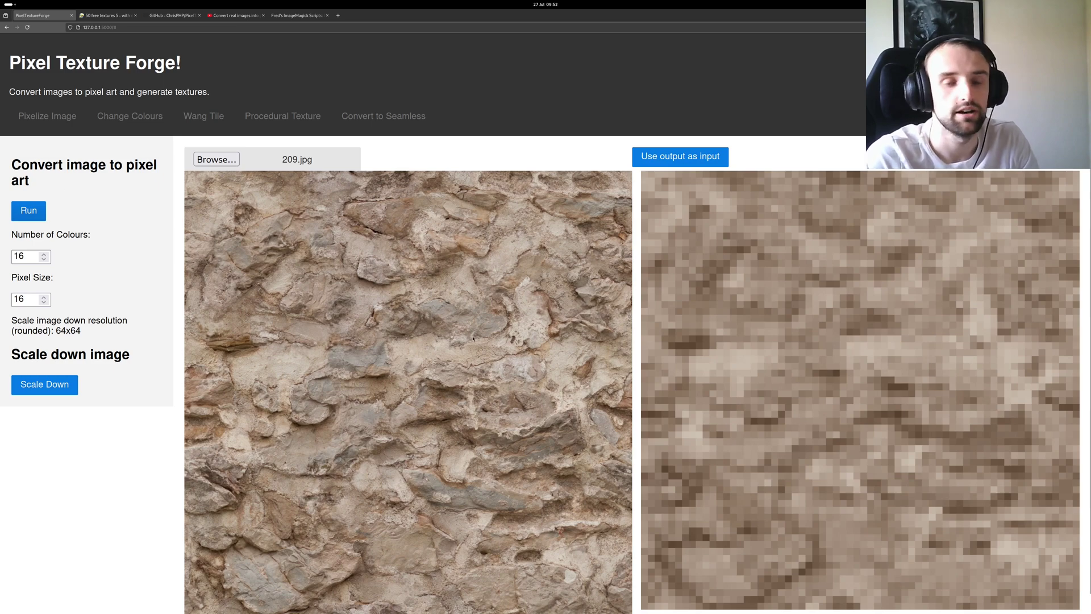
{"action": "left_click", "coordinate": [712, 155]}
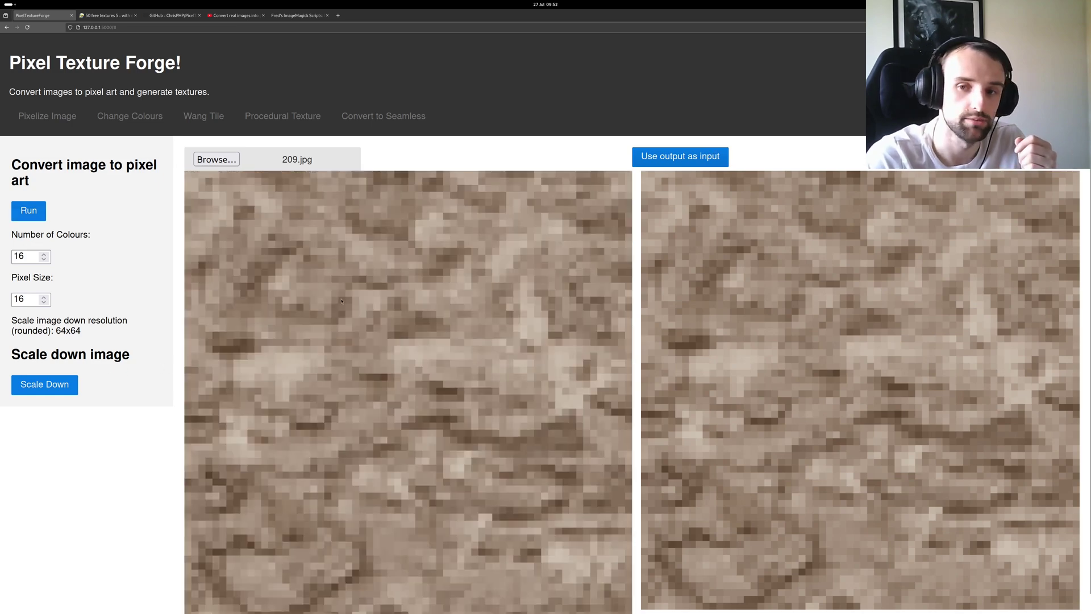
{"action": "left_click", "coordinate": [49, 384]}
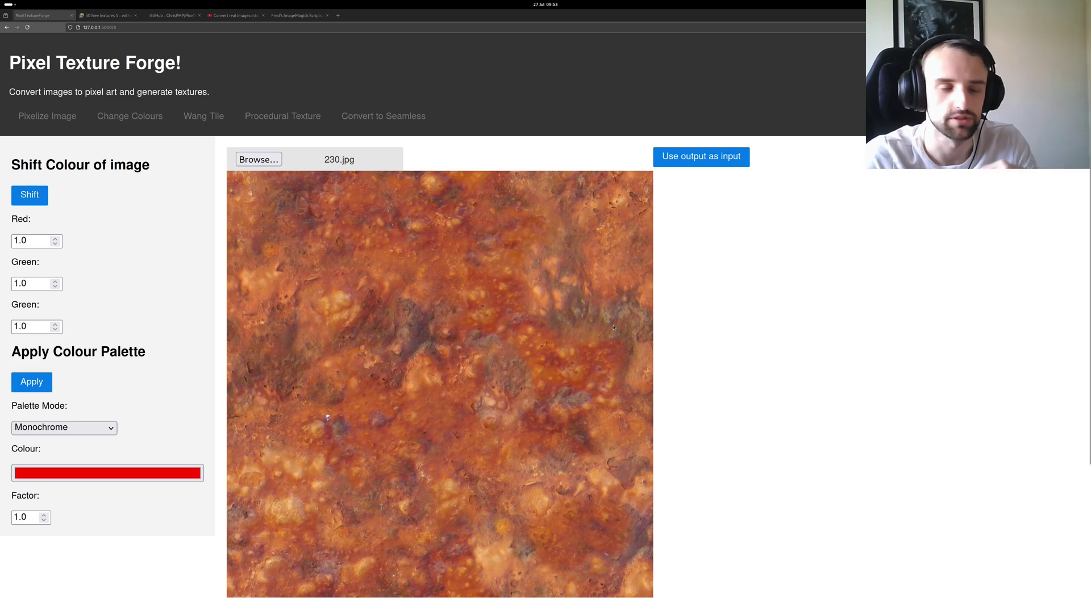
Shift the rust texture's red channel by 2.0
{"action": "left_click", "coordinate": [19, 241]}
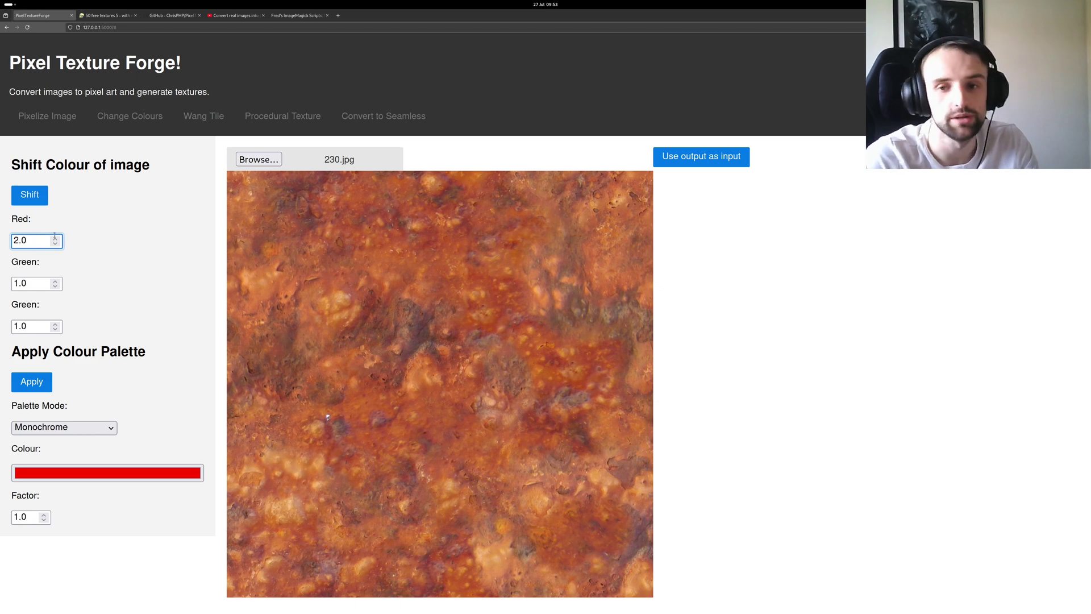
{"action": "left_click", "coordinate": [18, 193]}
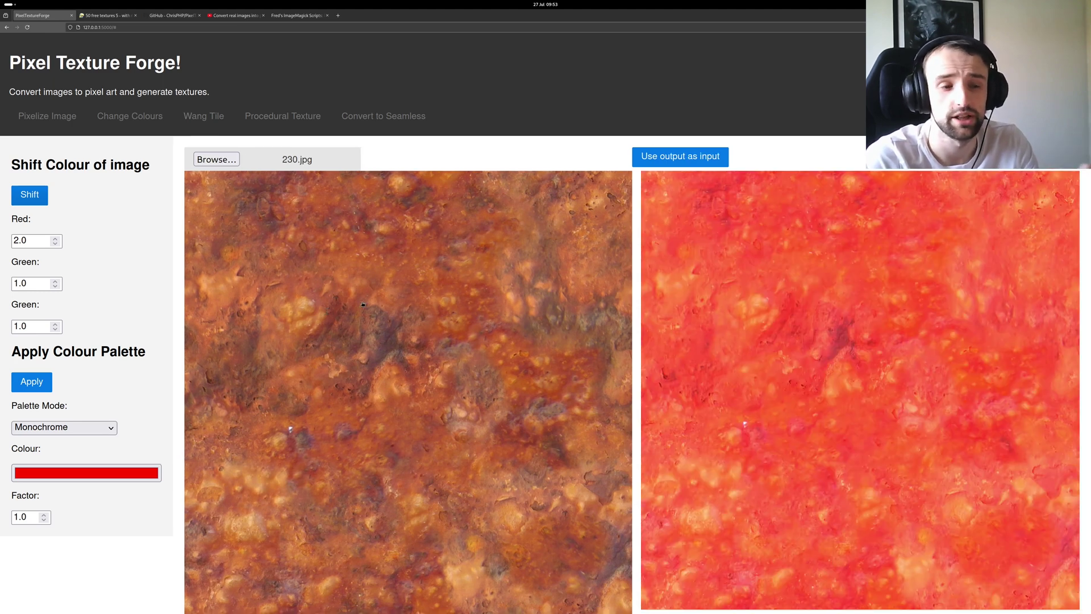
{"action": "scroll", "coordinate": [363, 304], "scroll_direction": "down", "scroll_amount": 1}
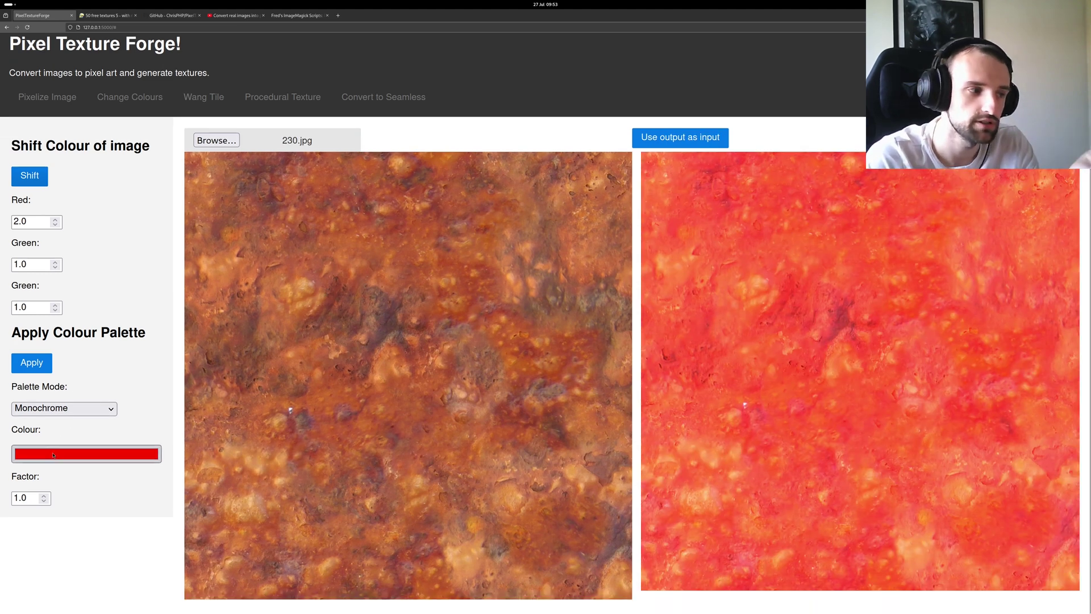
Choose blue as the palette base colour and apply a monochrome palette to the texture
{"action": "left_click", "coordinate": [80, 454]}
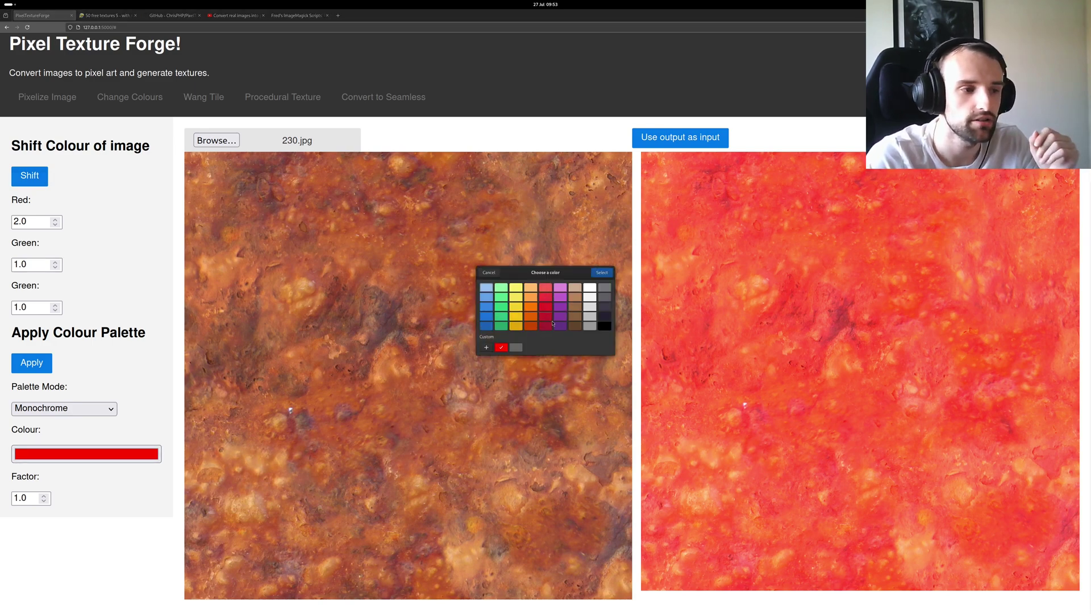
{"action": "left_click", "coordinate": [486, 315]}
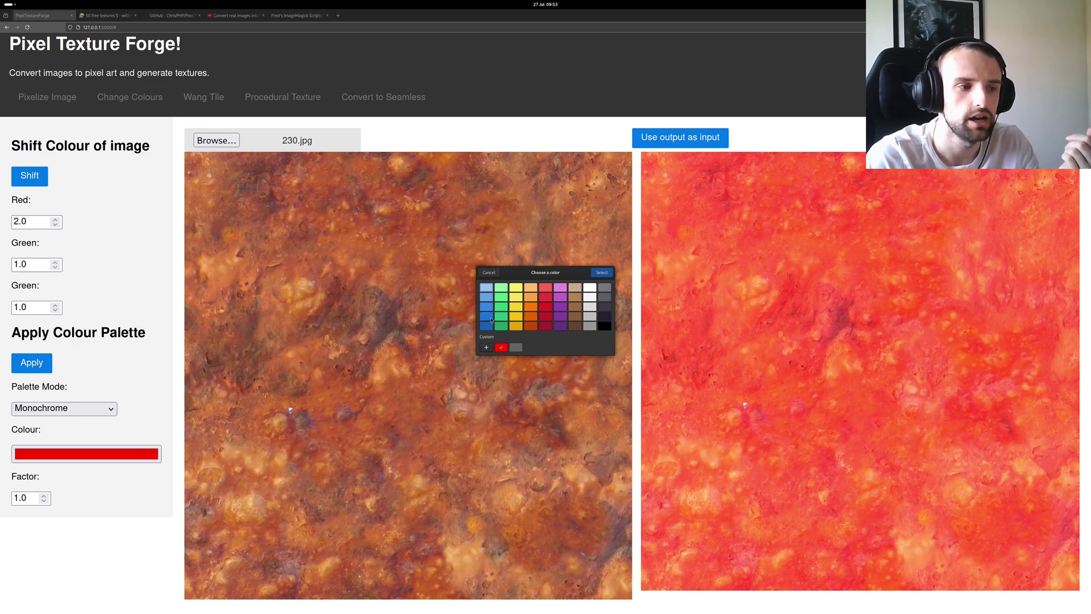
{"action": "left_click", "coordinate": [600, 272]}
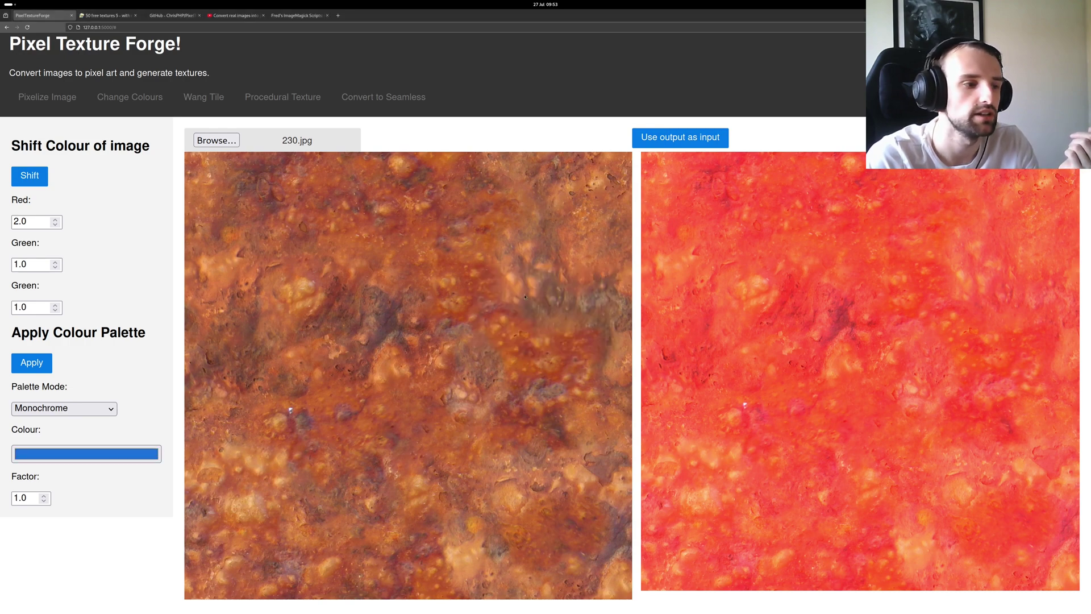
{"action": "left_click", "coordinate": [17, 495]}
{"action": "left_click", "coordinate": [130, 415]}
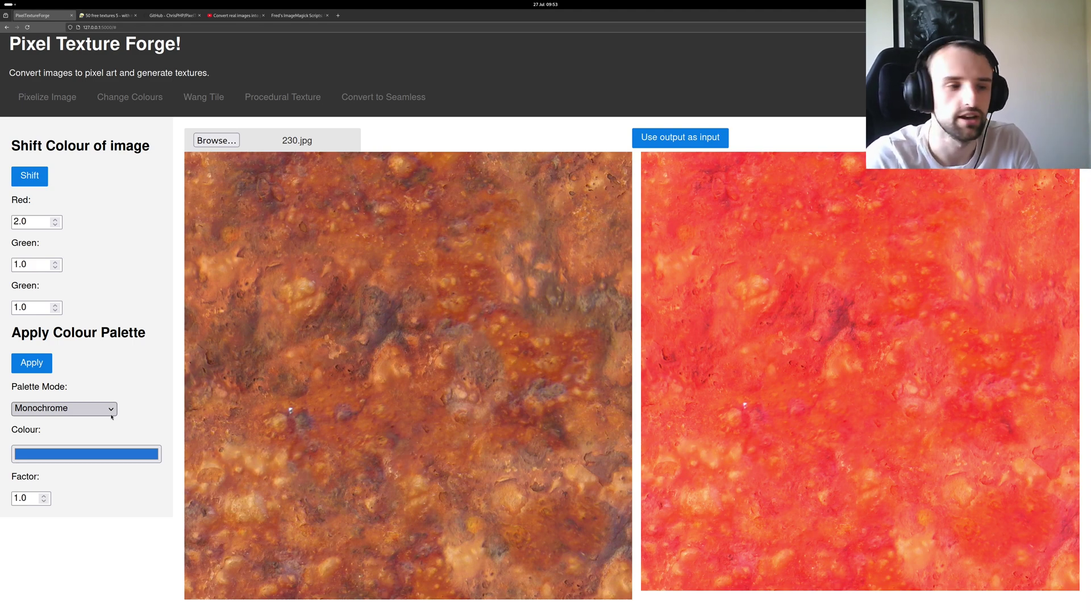
{"action": "left_click", "coordinate": [32, 372]}
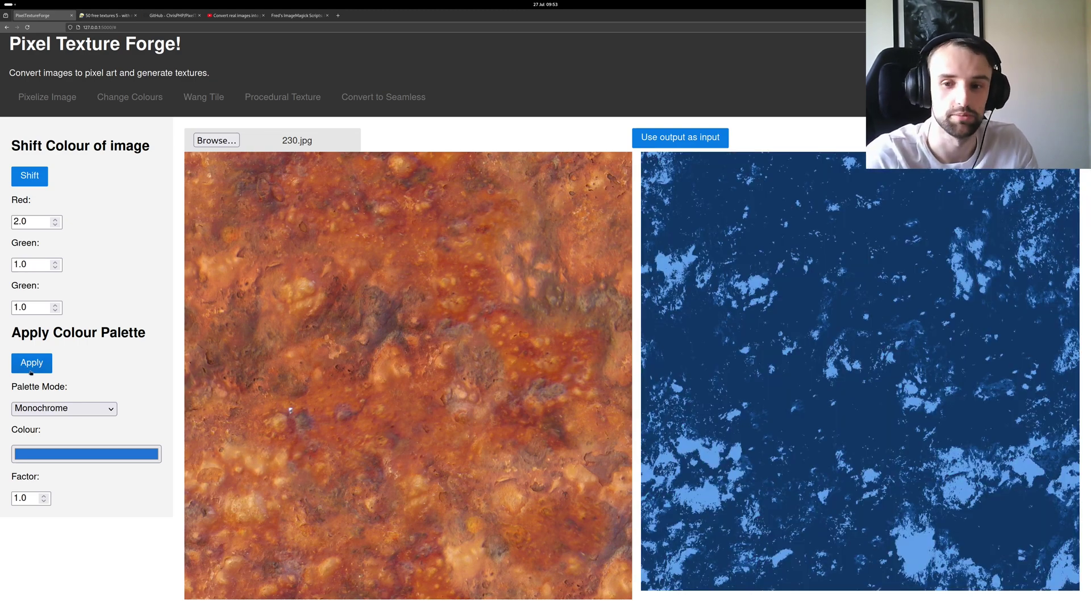
{"action": "left_click", "coordinate": [36, 413]}
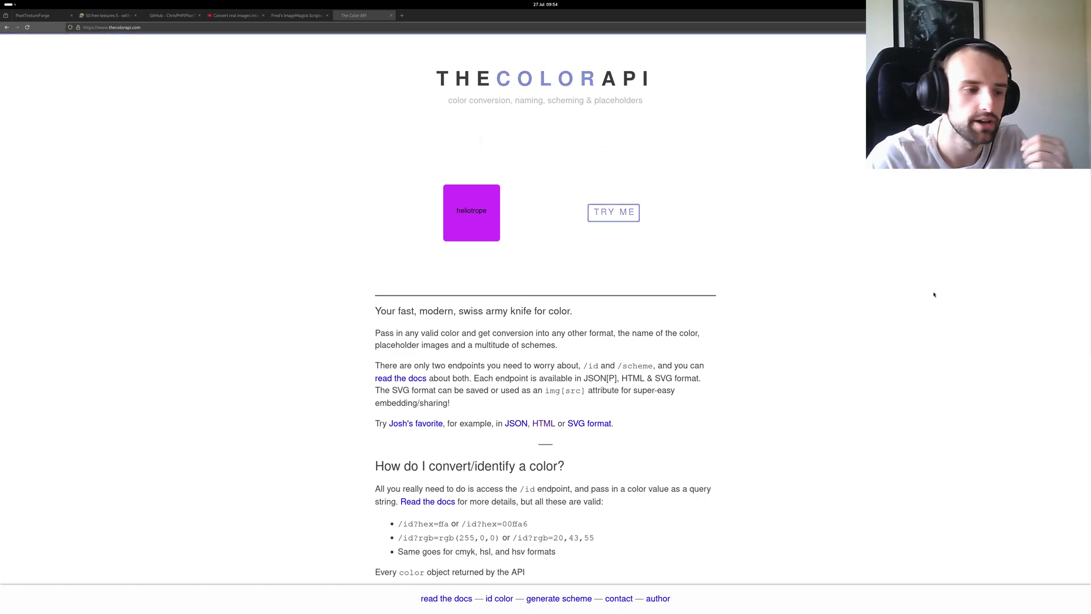
Open Cerulean's page on The Color API, view its monochrome scheme, then the monochrome-dark scheme
{"action": "scroll", "coordinate": [799, 364], "scroll_direction": "down", "scroll_amount": 5}
{"action": "scroll", "coordinate": [800, 364], "scroll_direction": "down", "scroll_amount": 3}
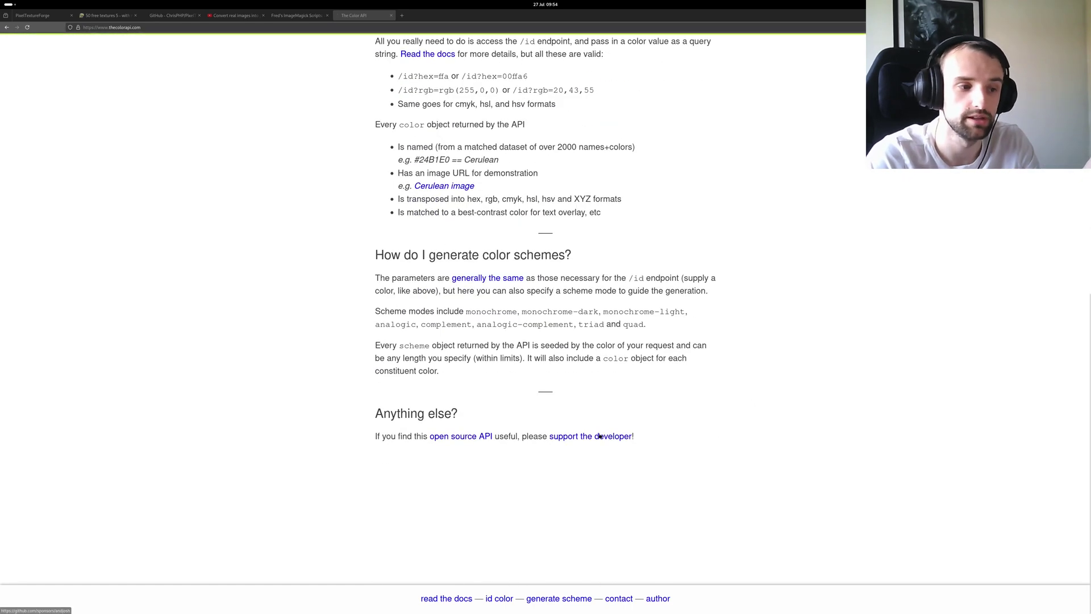
{"action": "scroll", "coordinate": [843, 379], "scroll_direction": "up", "scroll_amount": 8}
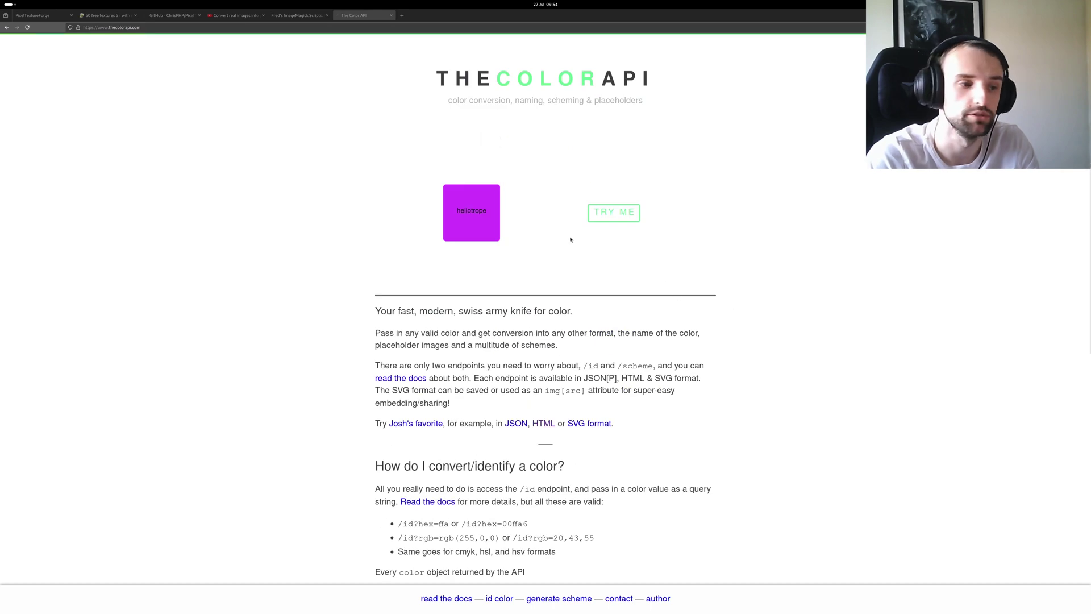
{"action": "left_click", "coordinate": [543, 423]}
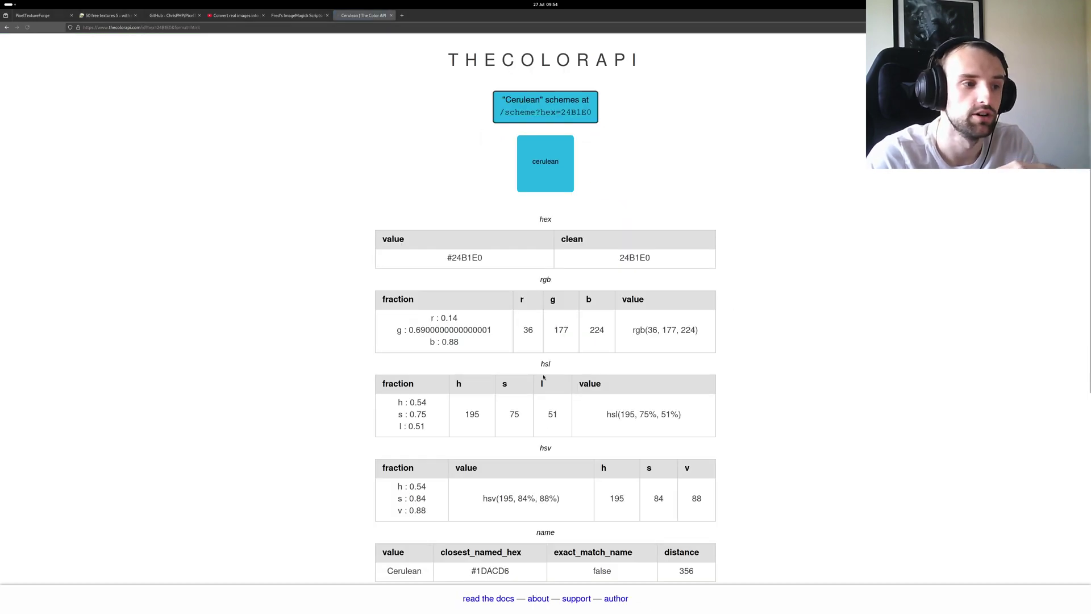
{"action": "left_click", "coordinate": [571, 101]}
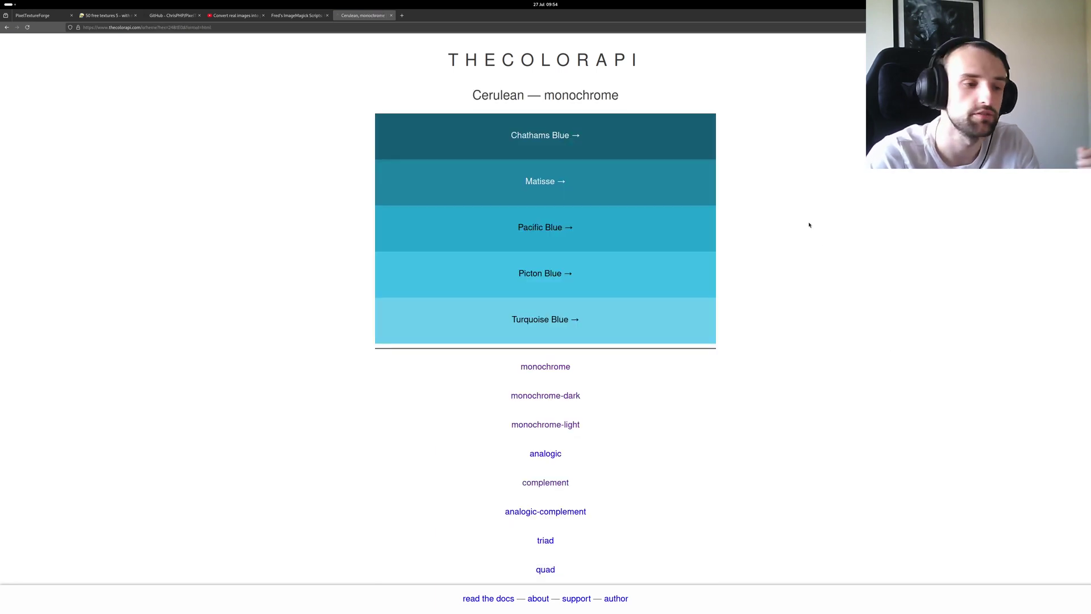
{"action": "scroll", "coordinate": [611, 351], "scroll_direction": "down", "scroll_amount": 1}
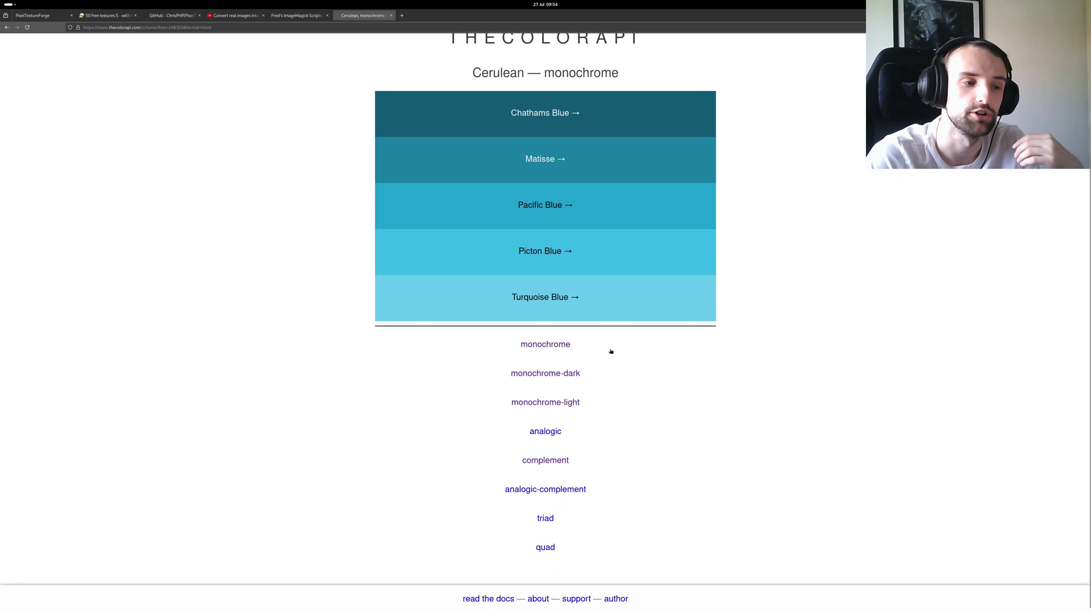
{"action": "left_click", "coordinate": [568, 367]}
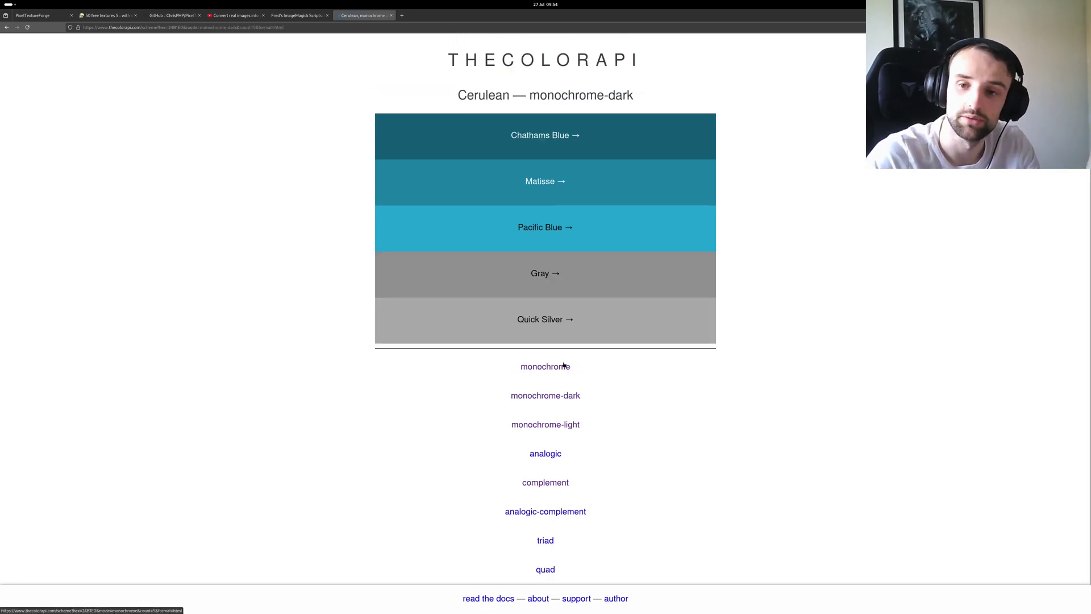
Back in Pixel Texture Forge, try the Analogic, Complement and Triad palette modes on the texture
{"action": "left_click", "coordinate": [34, 15]}
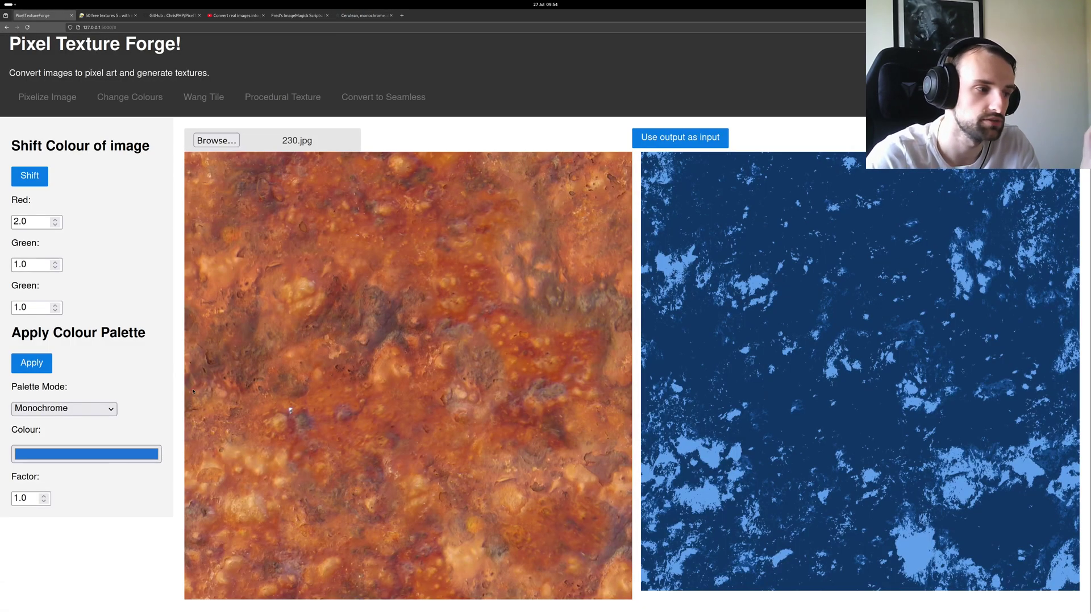
{"action": "left_click", "coordinate": [63, 408]}
{"action": "left_click", "coordinate": [48, 449]}
{"action": "left_click", "coordinate": [34, 363]}
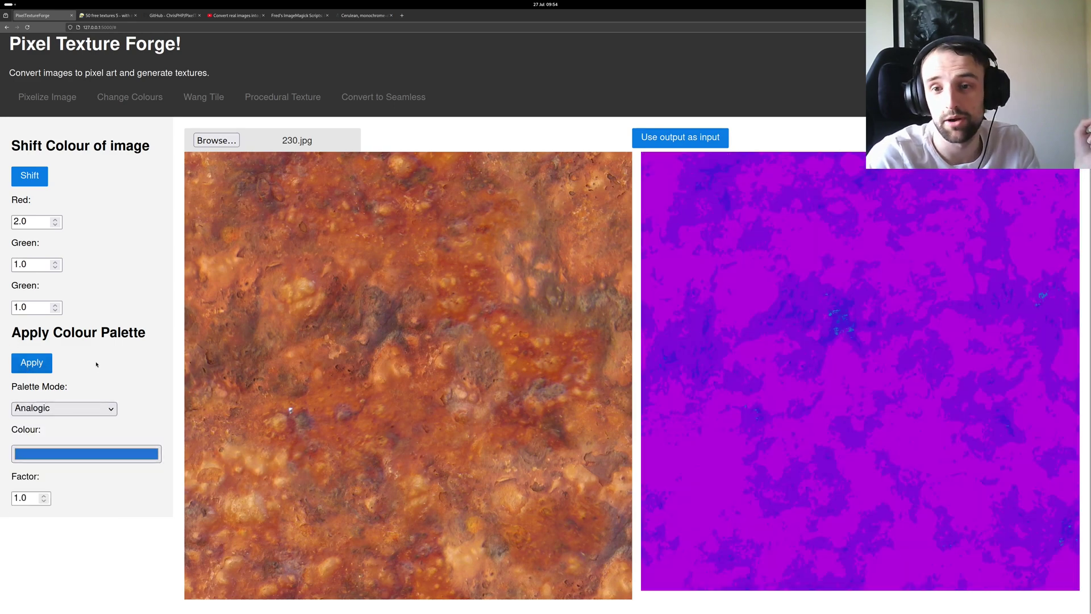
{"action": "left_click", "coordinate": [63, 407]}
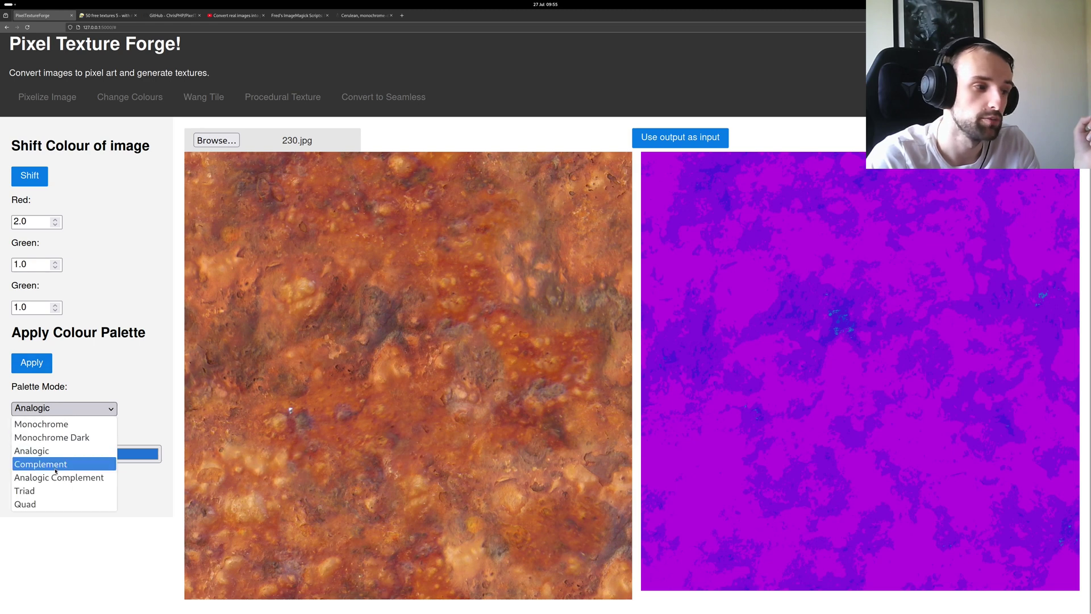
{"action": "left_click", "coordinate": [45, 461]}
{"action": "left_click", "coordinate": [33, 364]}
{"action": "left_click", "coordinate": [34, 426]}
{"action": "left_click", "coordinate": [32, 480]}
{"action": "left_click", "coordinate": [31, 384]}
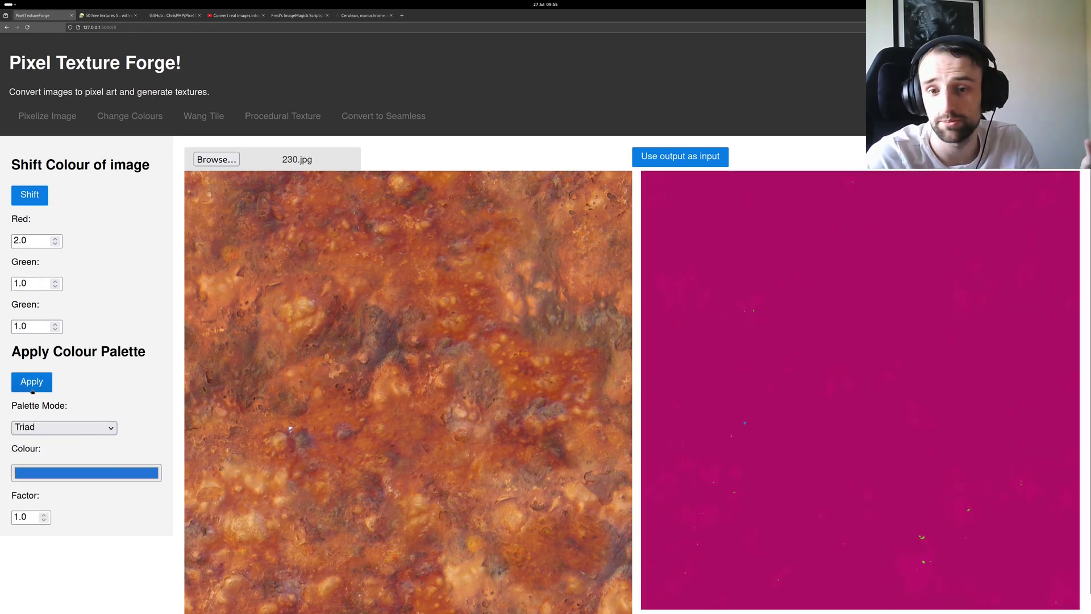
Apply the Monochrome palette mode with Factor changed from 1.0 to 0.5
{"action": "left_click", "coordinate": [63, 428]}
{"action": "left_click", "coordinate": [34, 441]}
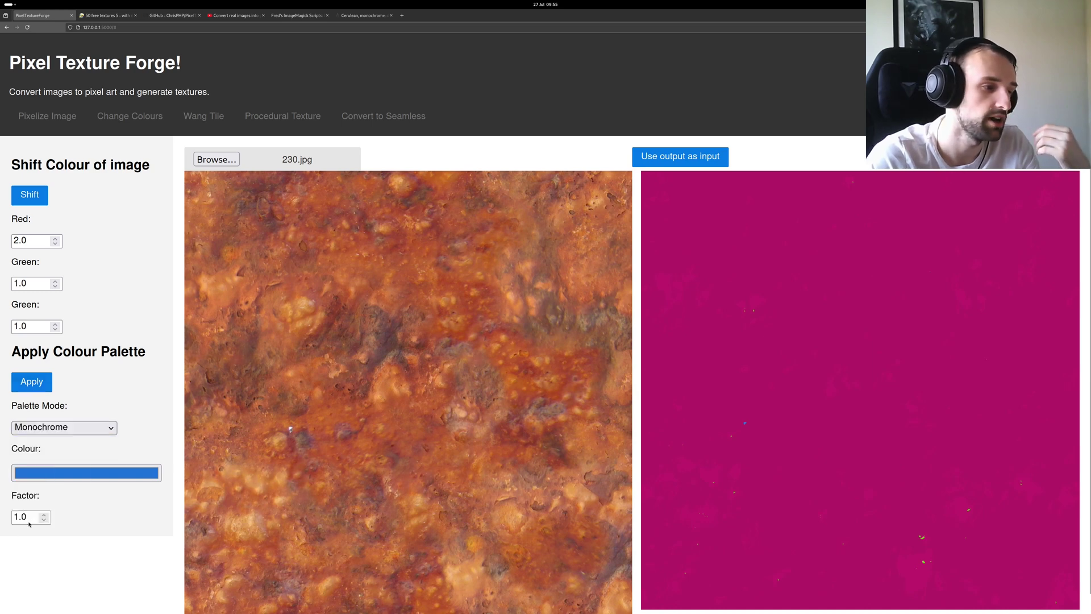
{"action": "left_click", "coordinate": [29, 516]}
{"action": "key", "text": "BackSpace"}
{"action": "key", "text": "BackSpace"}
{"action": "key", "text": "BackSpace"}
{"action": "type", "text": "0.5"}
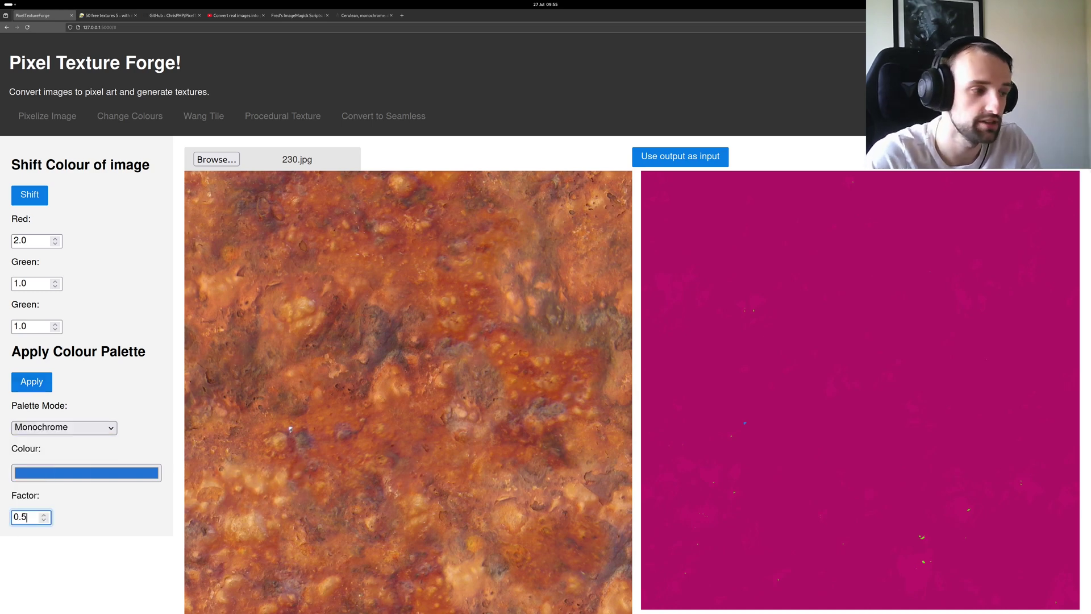
{"action": "left_click", "coordinate": [43, 382]}
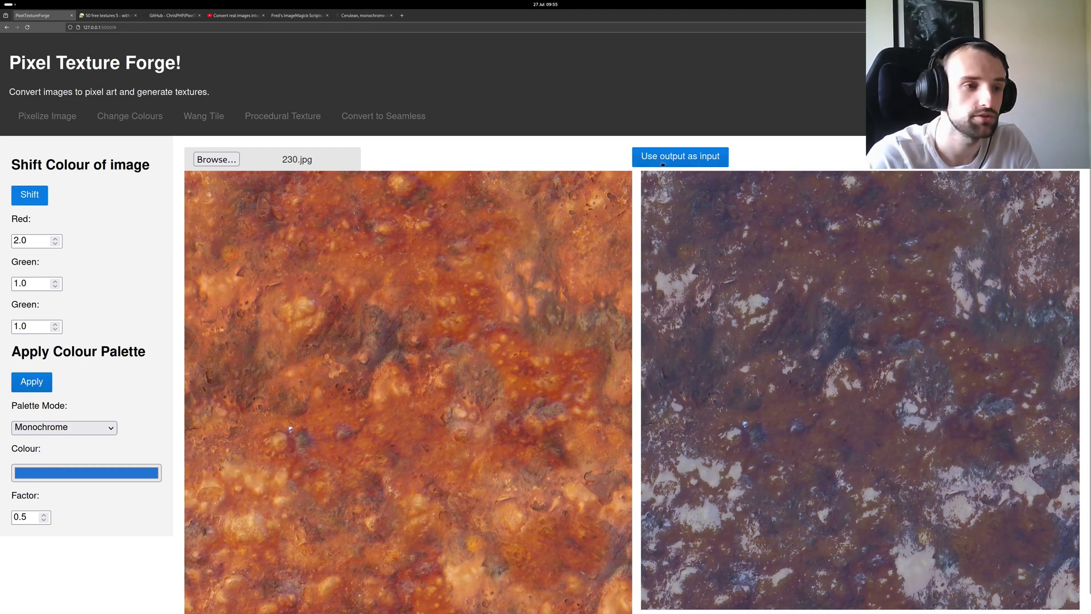
Feed the recoloured texture back in and pixelate it at 16 colours, pixel size 16
{"action": "left_click", "coordinate": [710, 160]}
{"action": "left_click", "coordinate": [60, 118]}
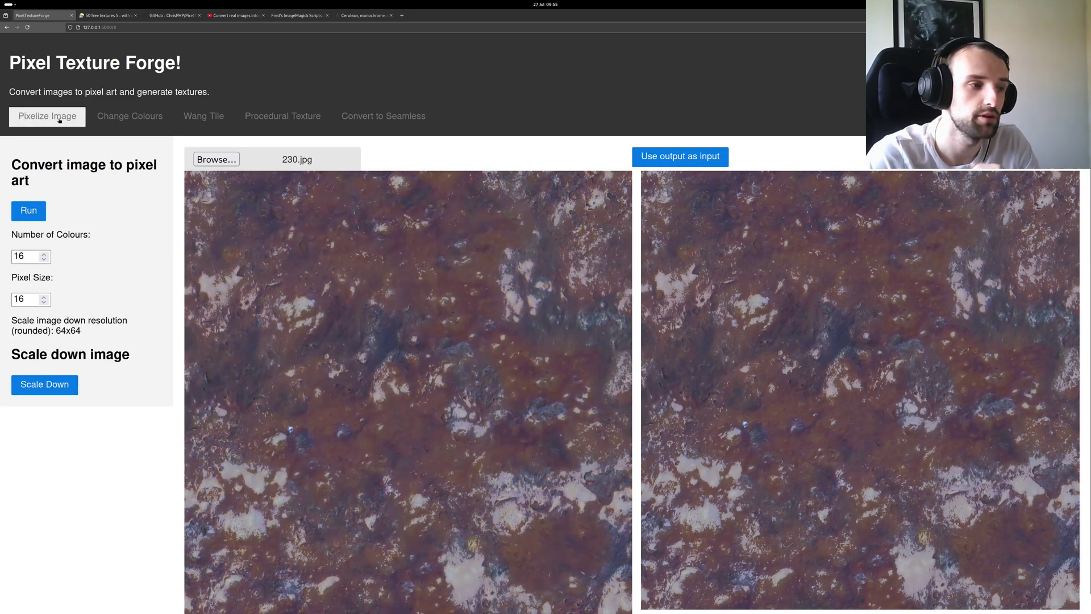
{"action": "left_click", "coordinate": [26, 299]}
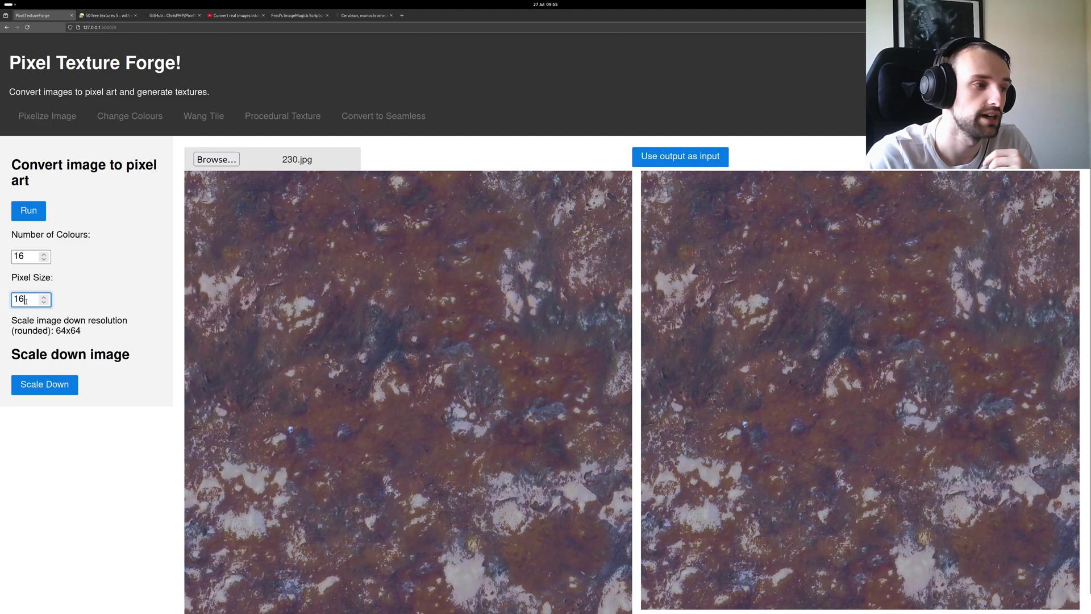
{"action": "left_click", "coordinate": [28, 210]}
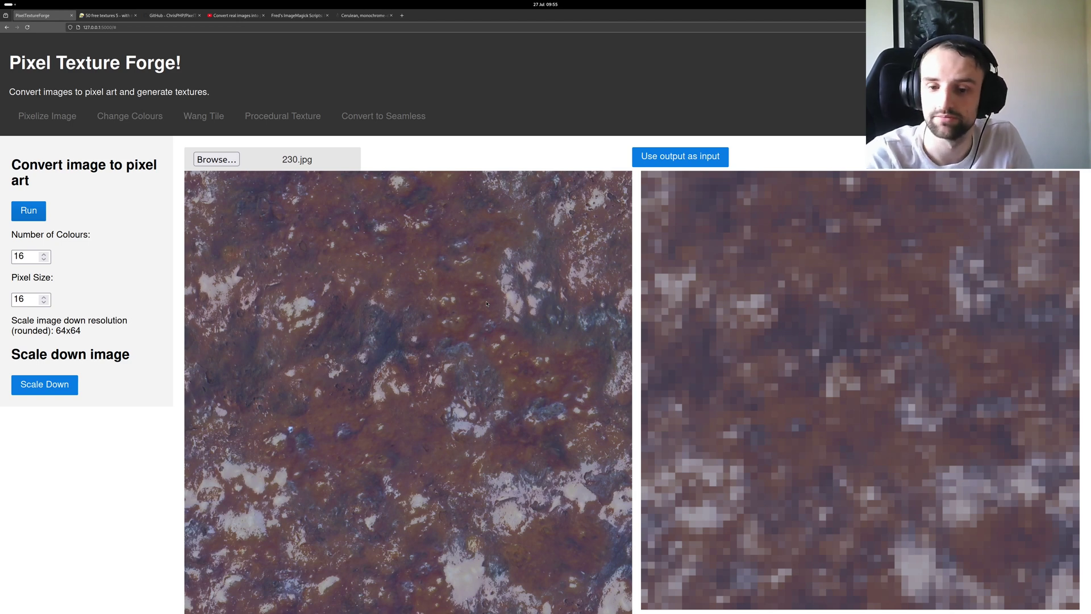
Load the pixelated result into the Wang Tile tools and generate Brick-style borders
{"action": "left_click", "coordinate": [204, 115]}
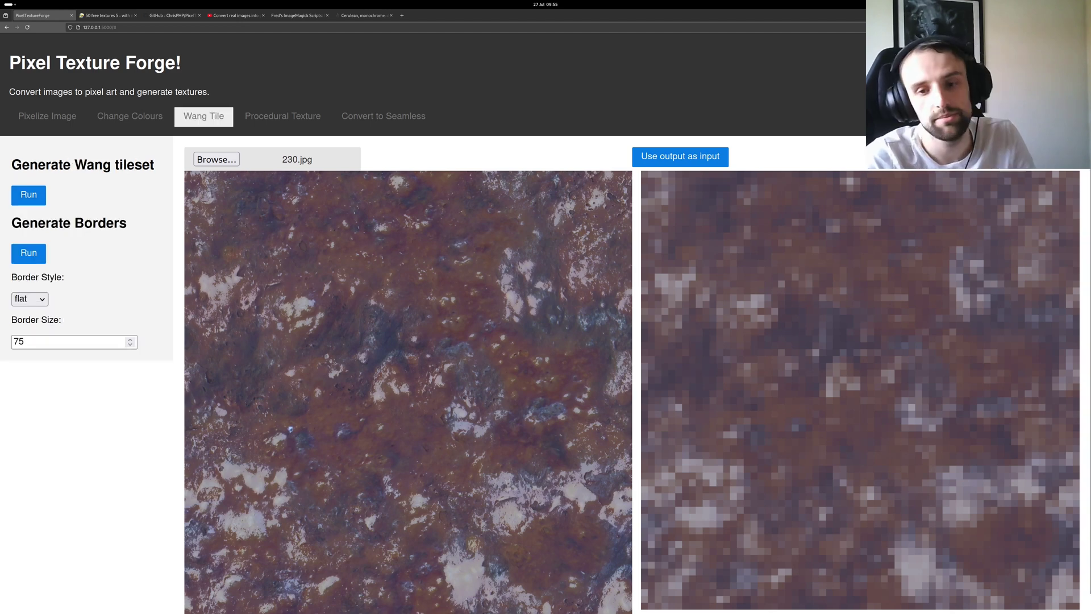
{"action": "left_click", "coordinate": [704, 164]}
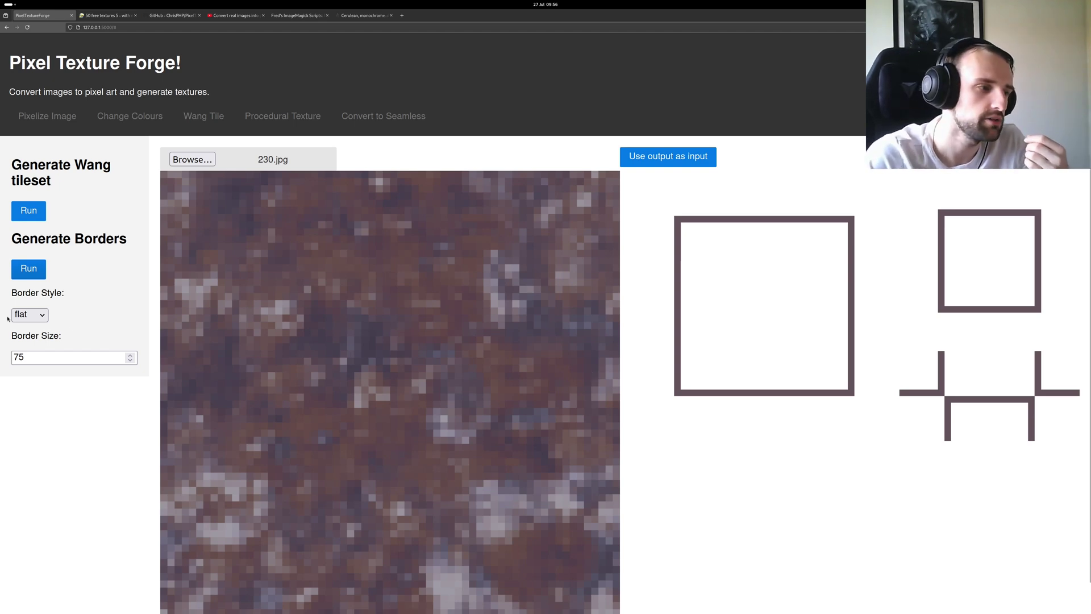
{"action": "left_click", "coordinate": [30, 314]}
{"action": "left_click", "coordinate": [31, 344]}
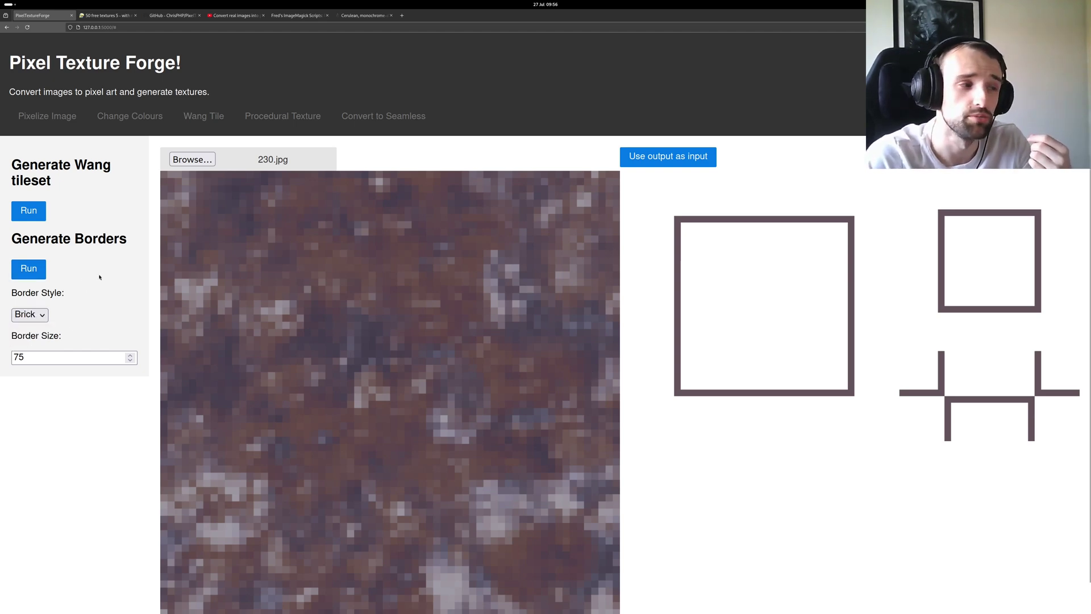
{"action": "left_click", "coordinate": [28, 271]}
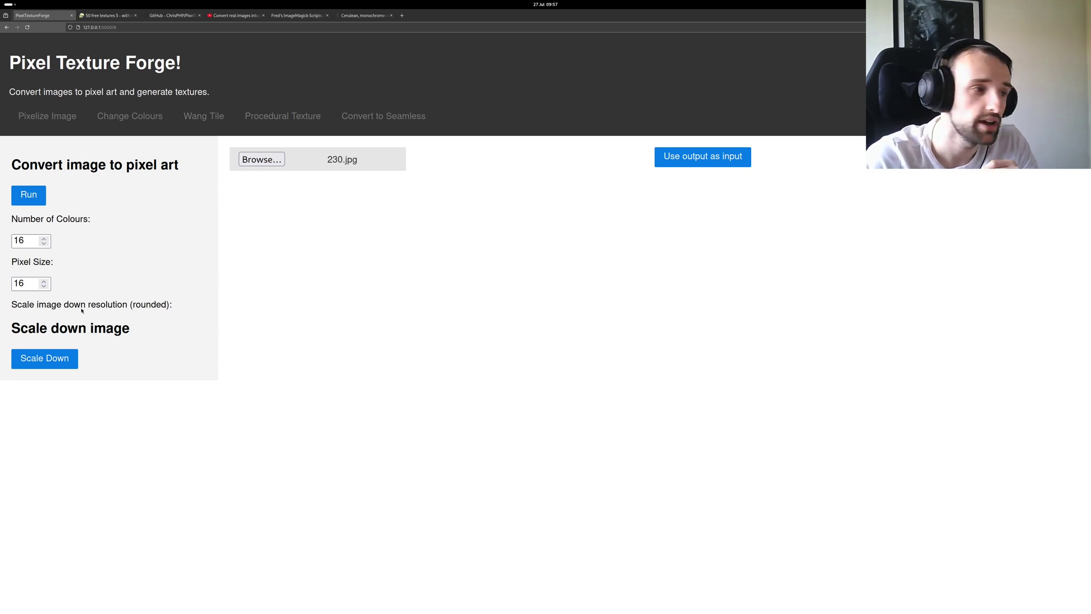
Generate procedural noise, regenerate it at frequency 10, and switch the palette mode to Analogic
{"action": "left_click", "coordinate": [284, 118]}
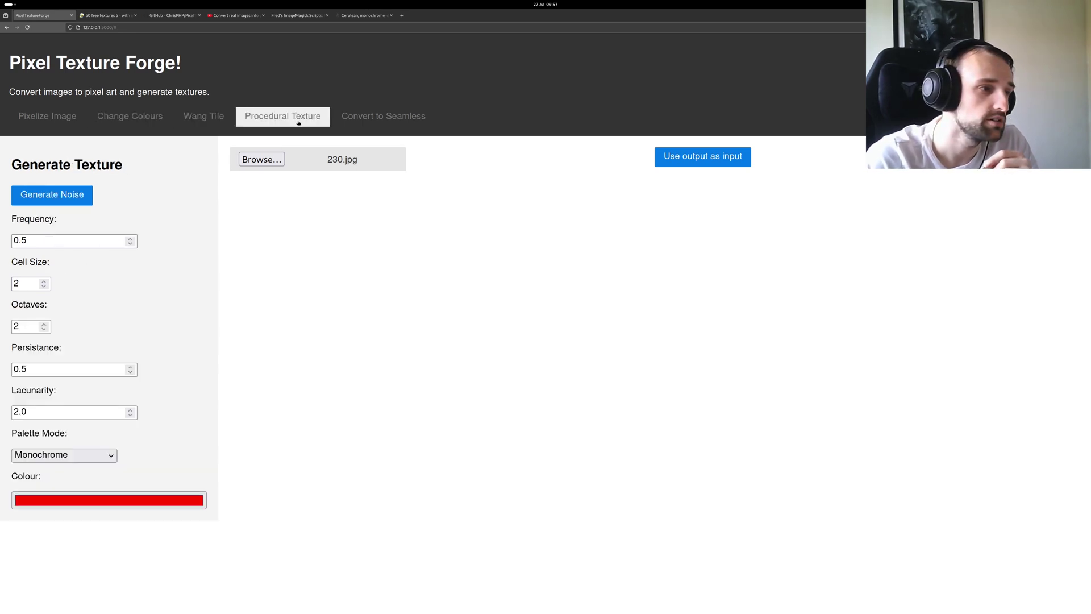
{"action": "left_click", "coordinate": [85, 198]}
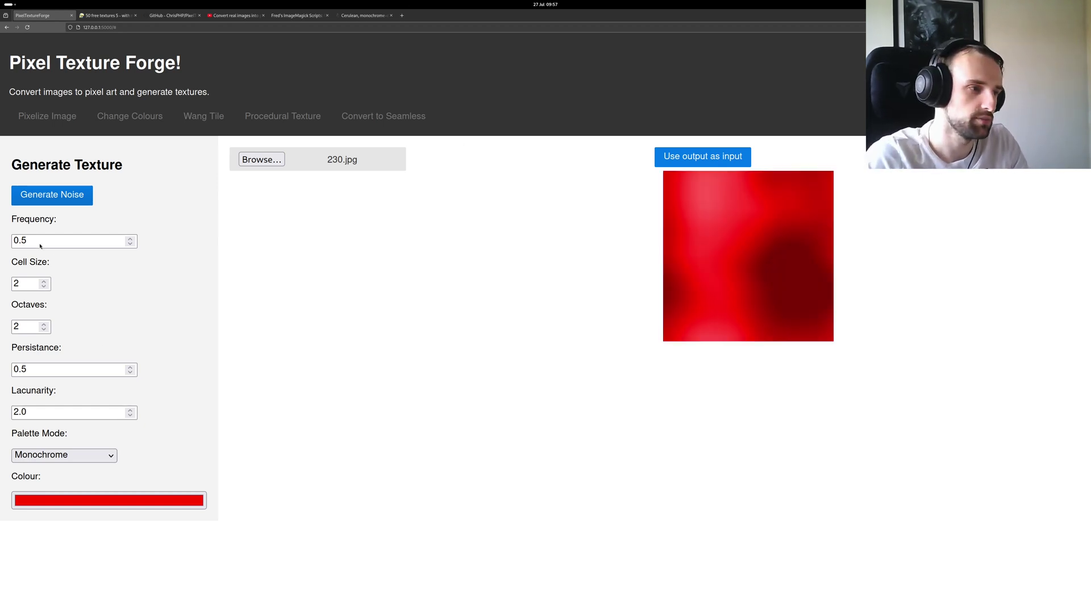
{"action": "left_click_drag", "start_coordinate": [39, 242], "coordinate": [3, 231]}
{"action": "type", "text": "10"}
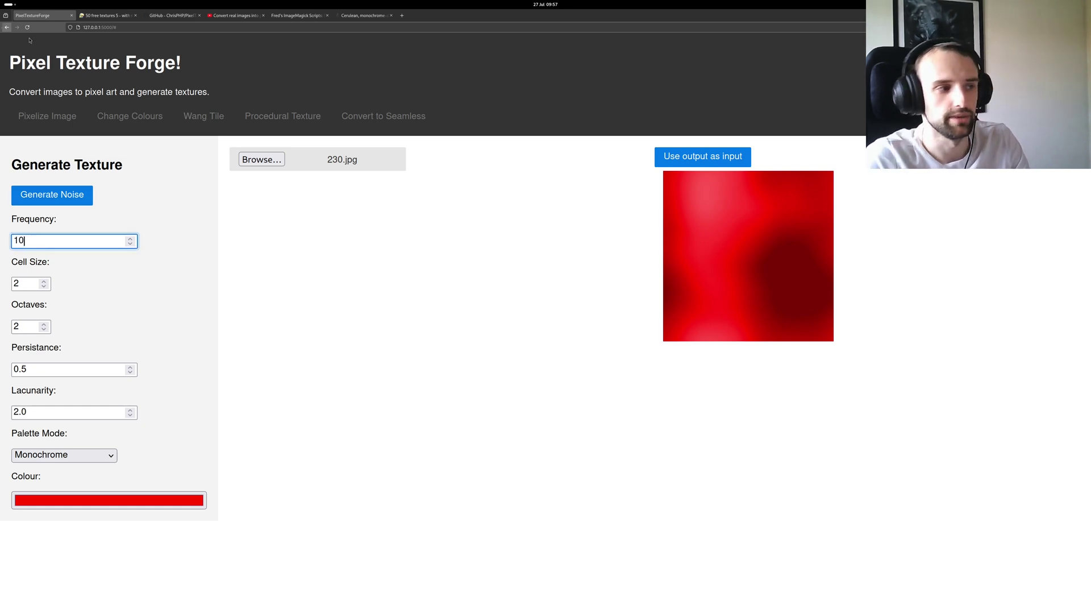
{"action": "left_click", "coordinate": [51, 194]}
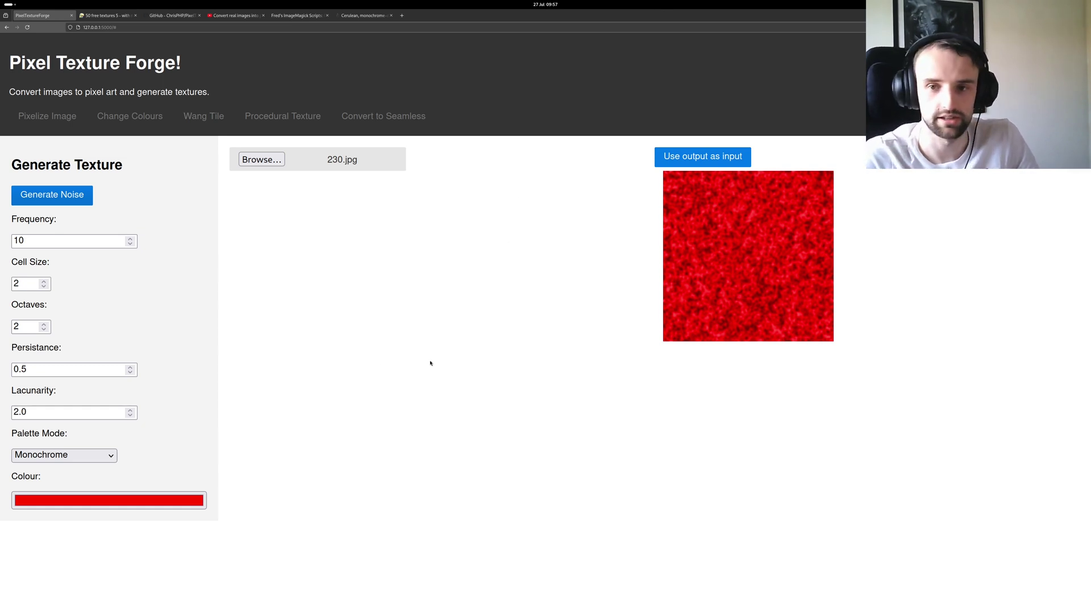
{"action": "left_click", "coordinate": [63, 455]}
{"action": "left_click", "coordinate": [34, 496]}
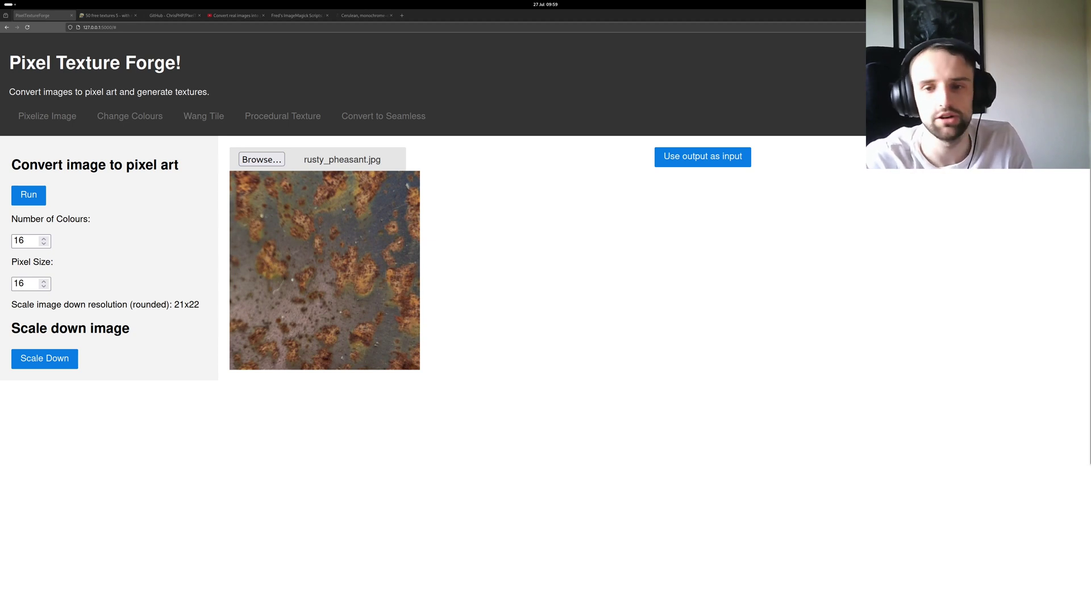
Extract the best tileable patch from the rusty photo and use it as the new input
{"action": "left_click", "coordinate": [383, 117]}
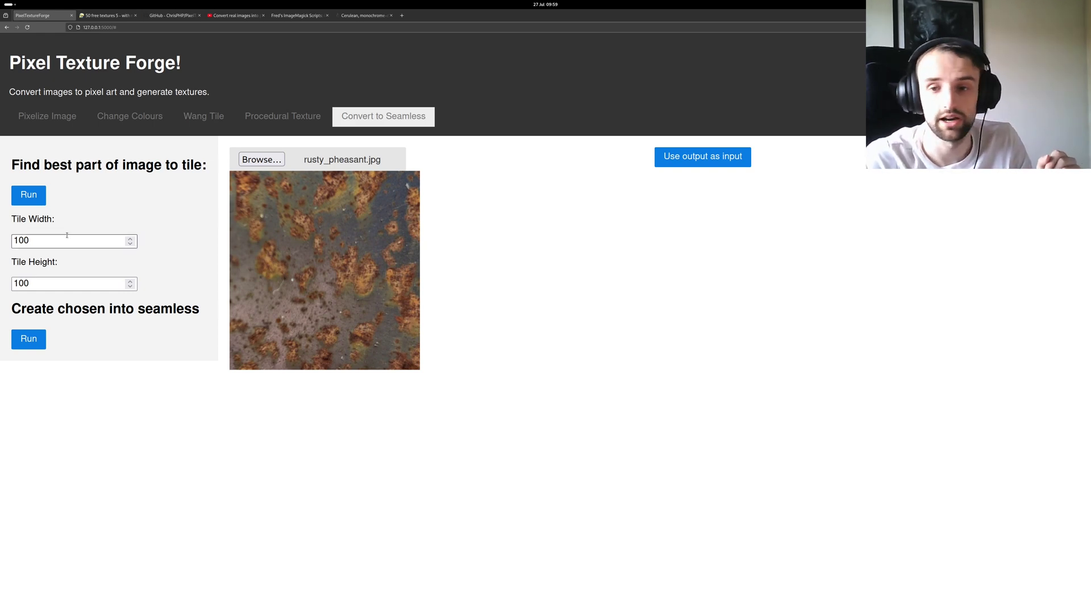
{"action": "left_click", "coordinate": [30, 340]}
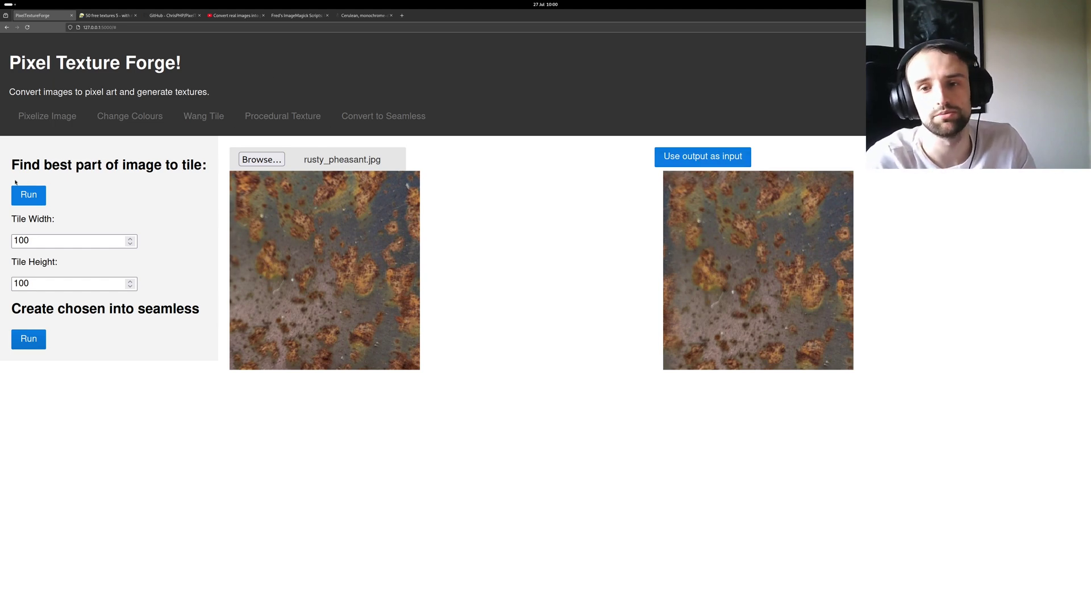
{"action": "left_click", "coordinate": [703, 156]}
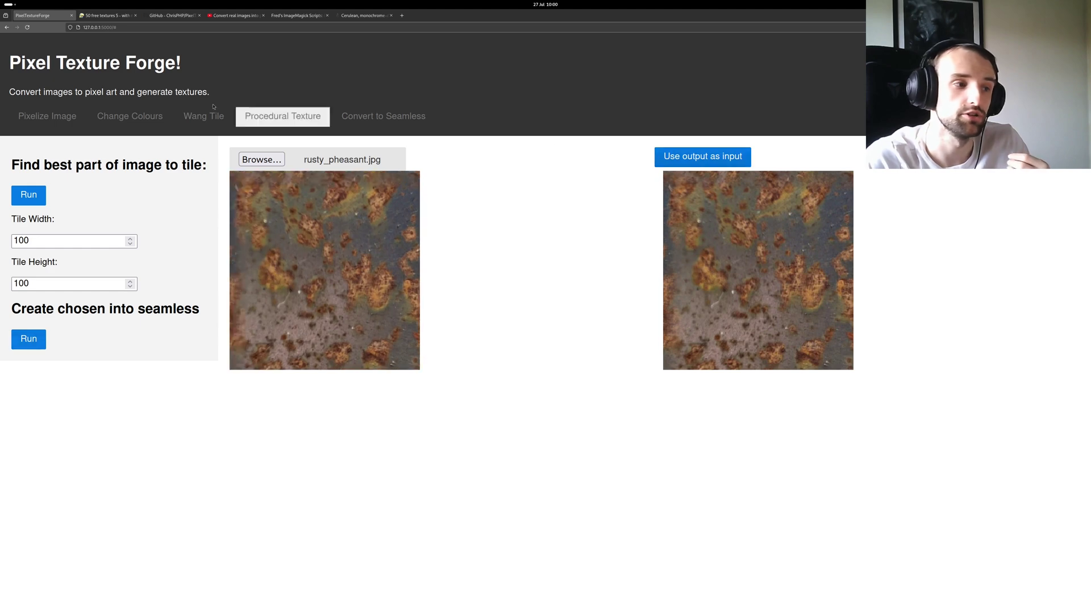
Pixelate the tile, then rerun it with Pixel Size 7
{"action": "left_click", "coordinate": [49, 116]}
{"action": "left_click", "coordinate": [25, 193]}
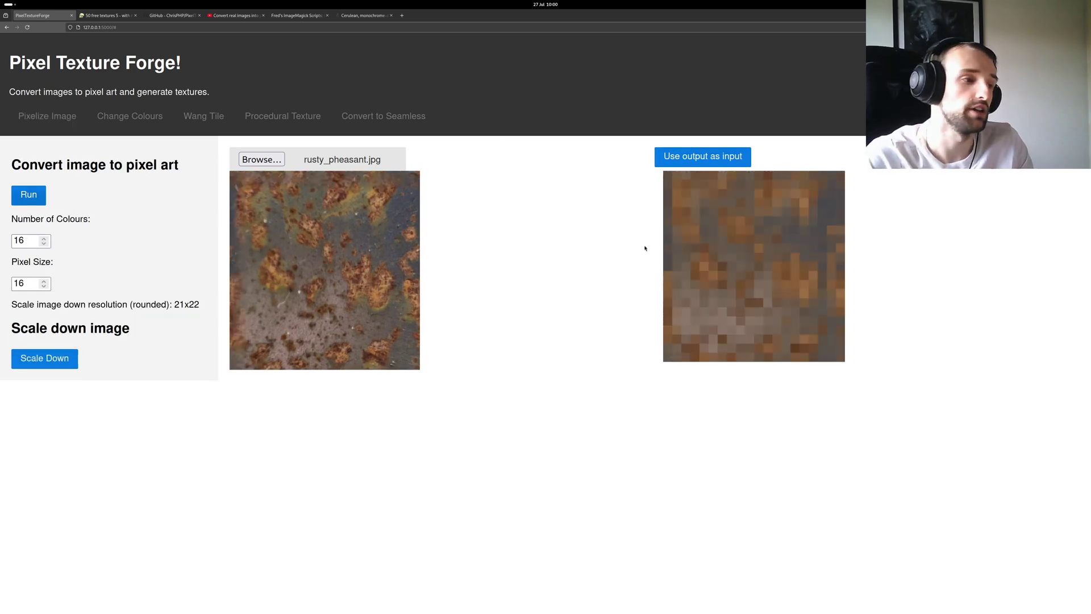
{"action": "double_click", "coordinate": [26, 283]}
{"action": "type", "text": "7"}
{"action": "left_click", "coordinate": [28, 202]}
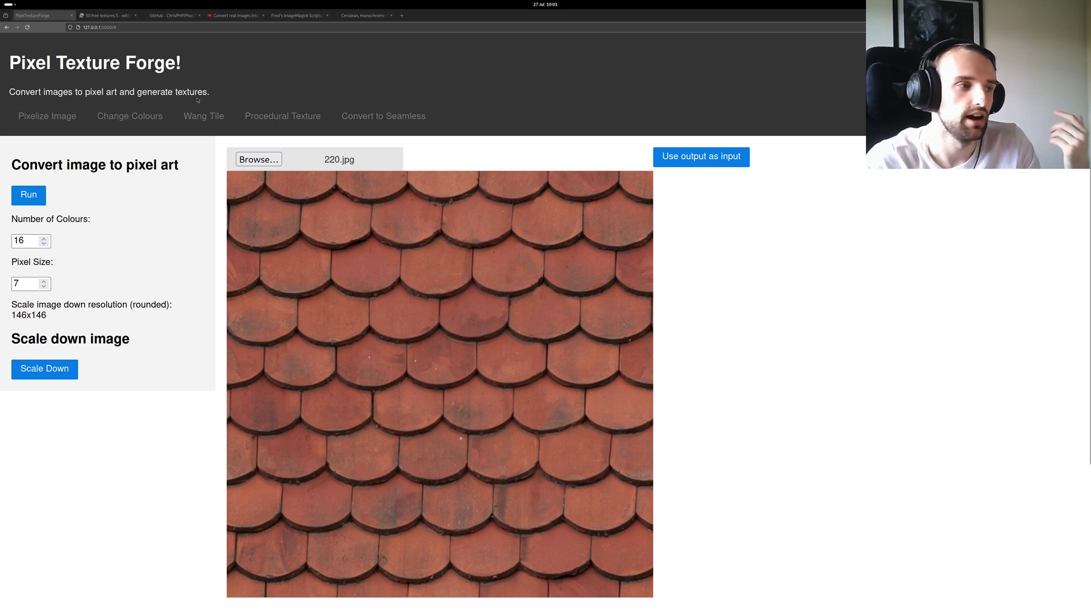
Extract the best 500×500 tileable patch of the roof tiles and use it as input
{"action": "left_click", "coordinate": [321, 114]}
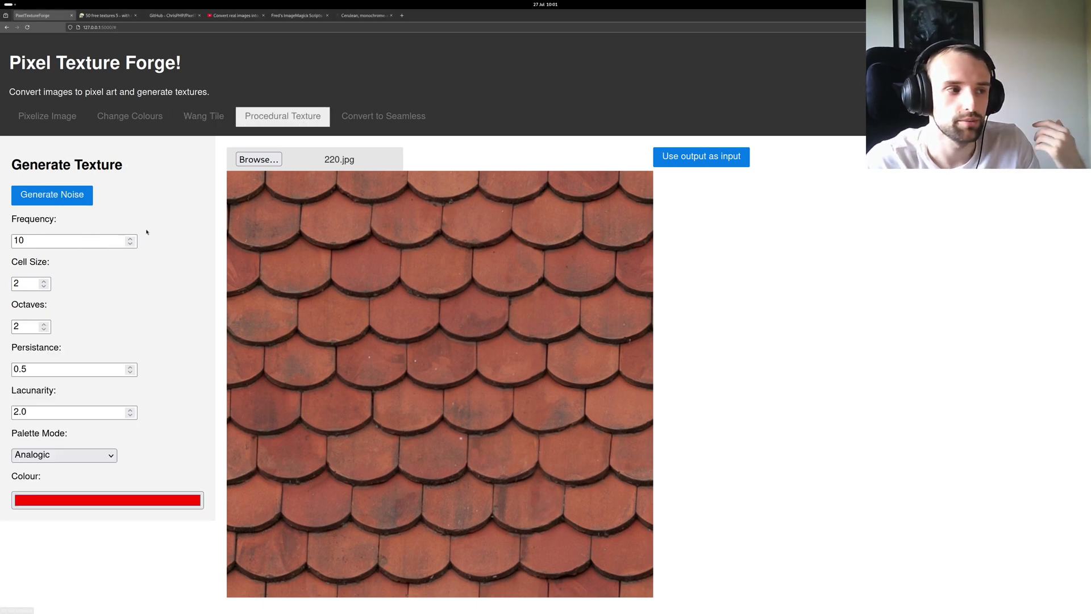
{"action": "left_click", "coordinate": [359, 121]}
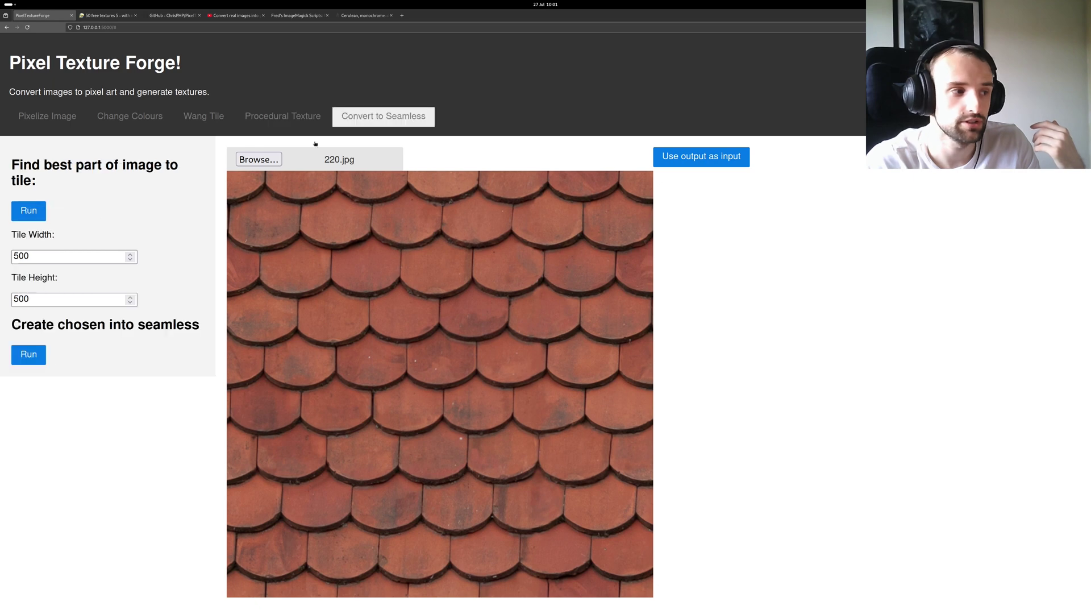
{"action": "left_click", "coordinate": [28, 212]}
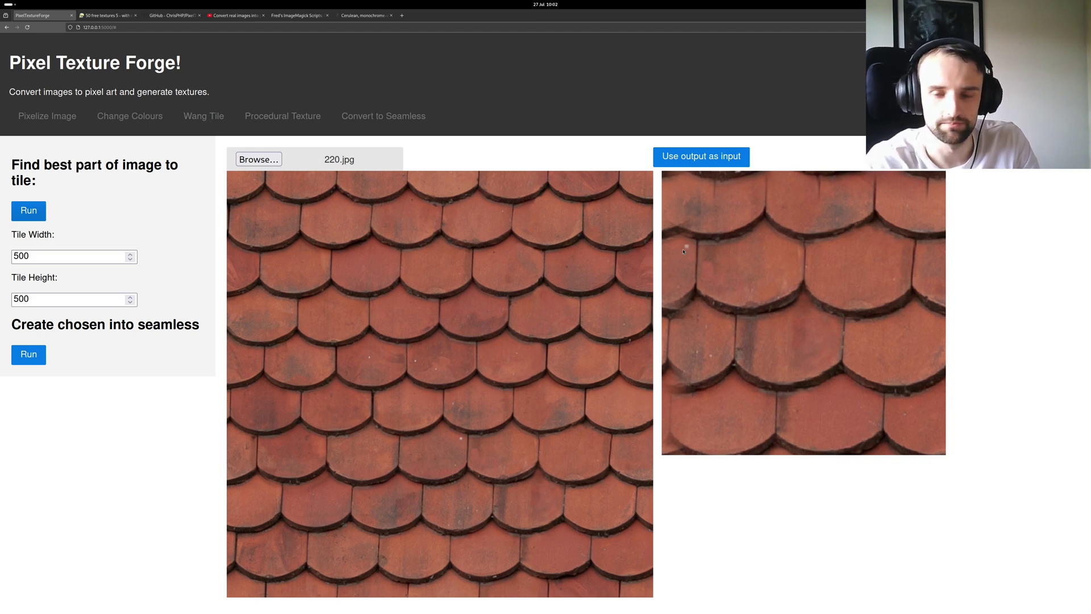
{"action": "left_click", "coordinate": [717, 162]}
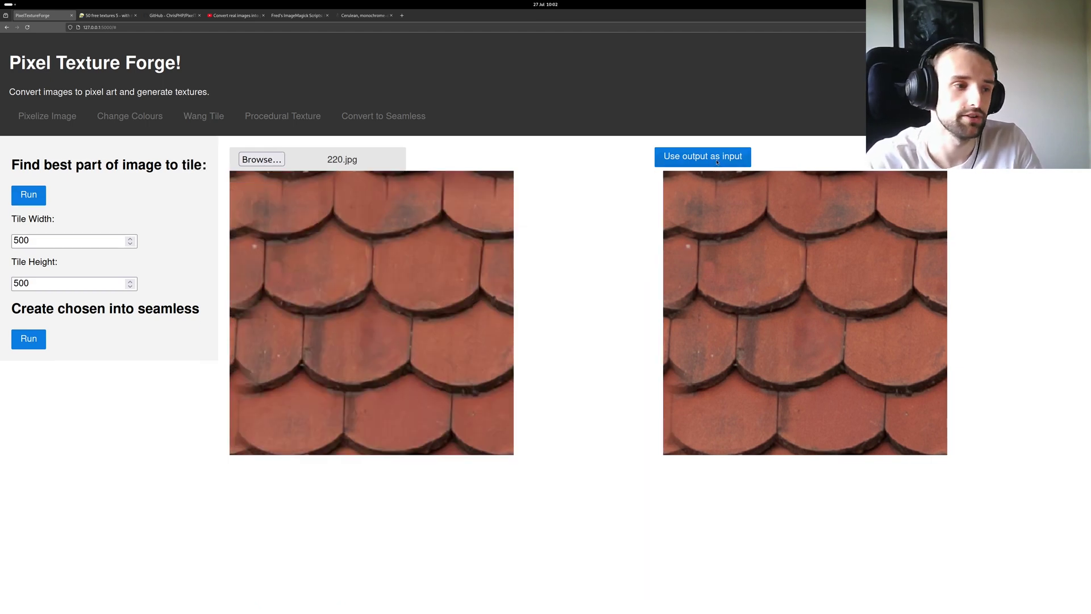
Pixelate the roof tile, then rerun it with Pixel Size 16
{"action": "left_click", "coordinate": [50, 116]}
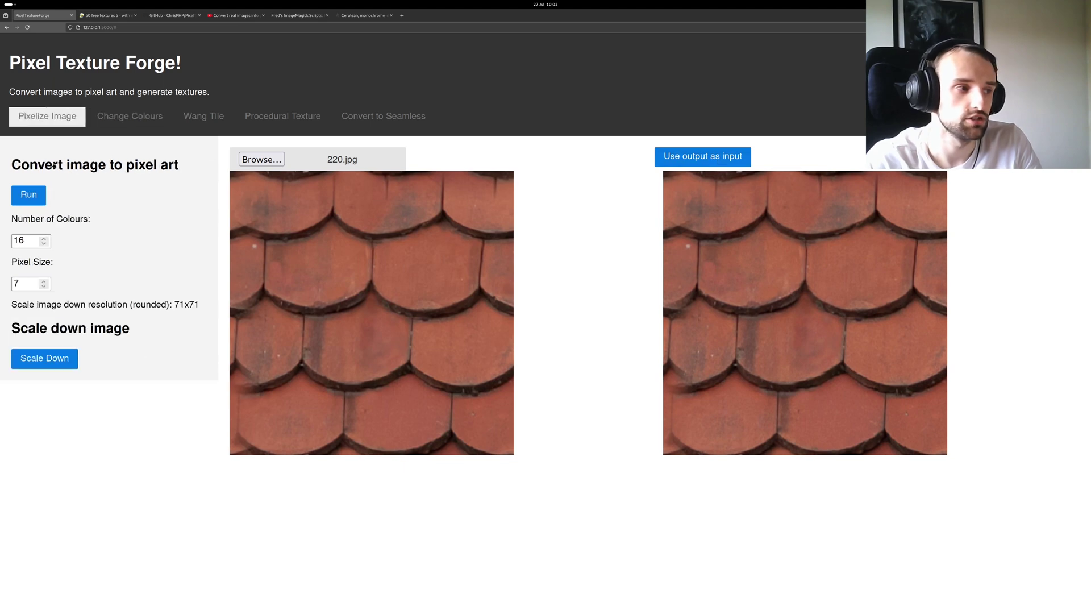
{"action": "left_click", "coordinate": [38, 200]}
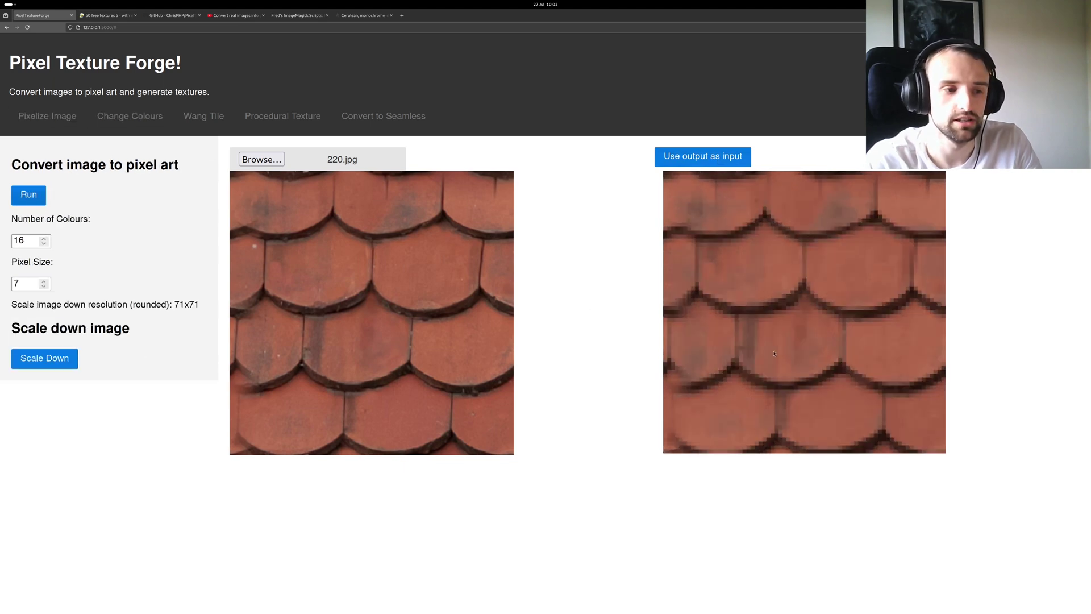
{"action": "double_click", "coordinate": [17, 284]}
{"action": "type", "text": "16"}
{"action": "left_click", "coordinate": [155, 301]}
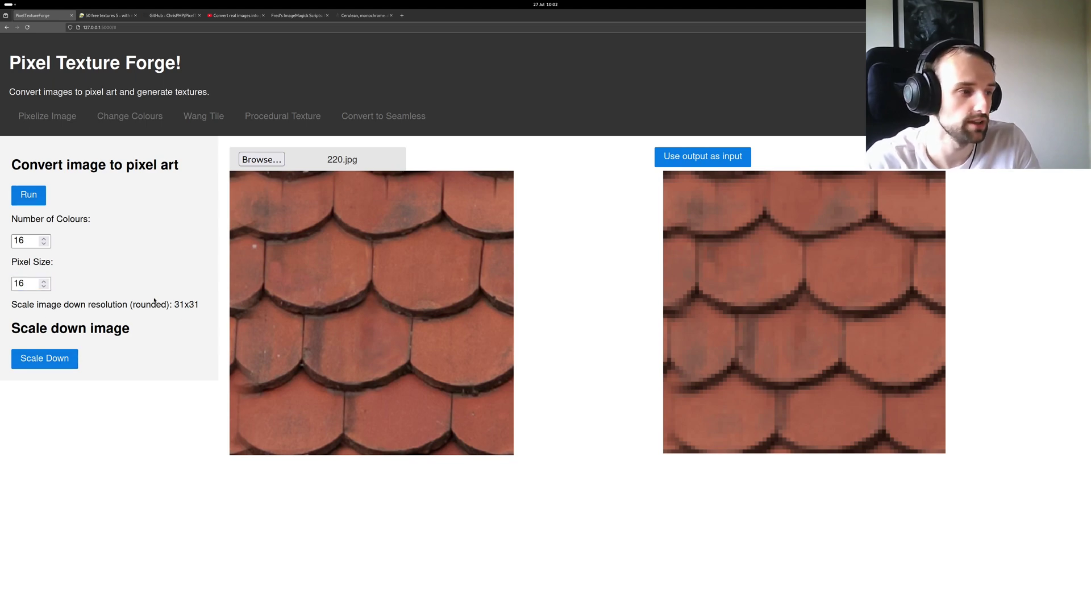
{"action": "left_click", "coordinate": [33, 199]}
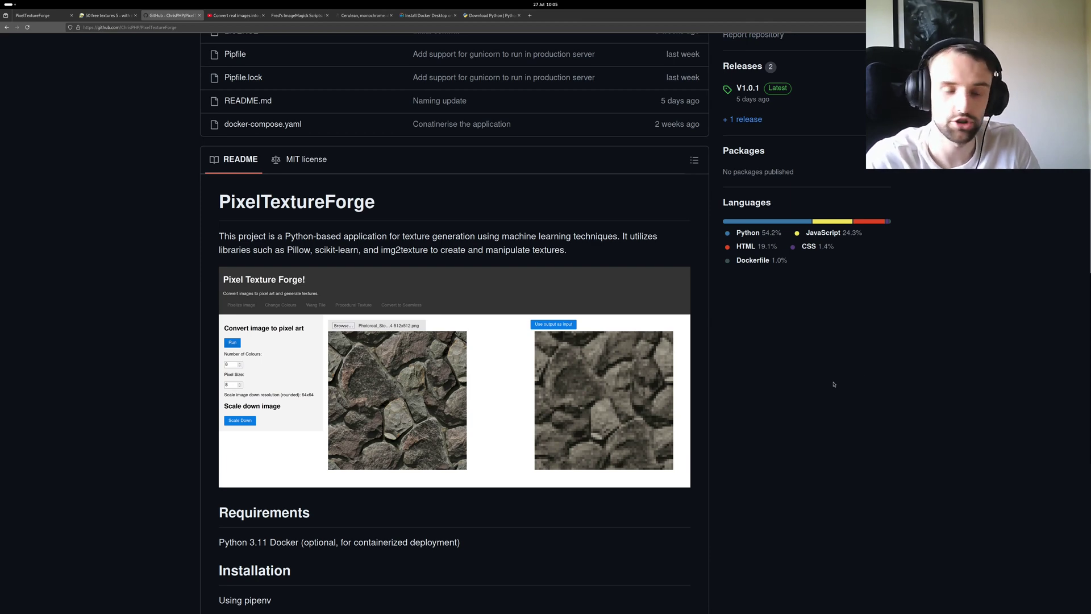
Browse the current page, then switch to the PixelTextureForge repository tab
{"action": "scroll", "coordinate": [835, 384], "scroll_direction": "down", "scroll_amount": 3}
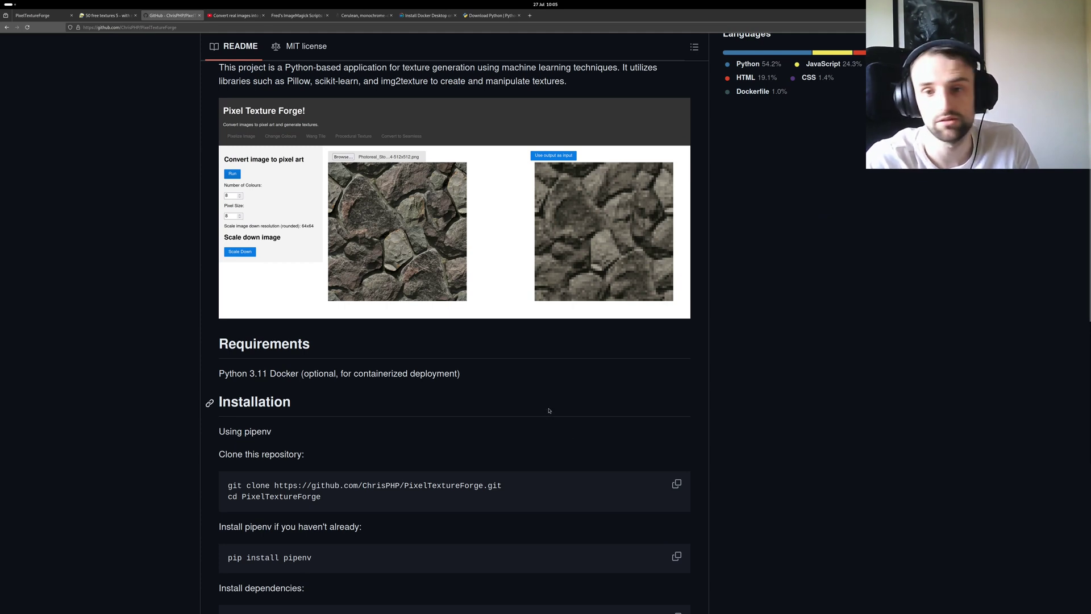
{"action": "scroll", "coordinate": [549, 410], "scroll_direction": "down", "scroll_amount": 4}
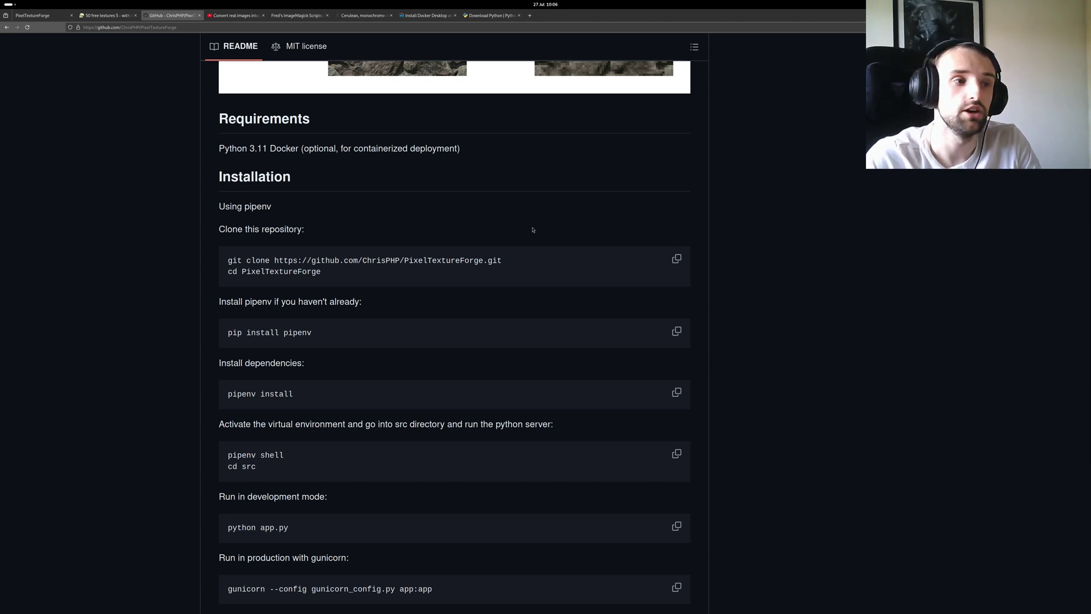
{"action": "scroll", "coordinate": [533, 230], "scroll_direction": "up", "scroll_amount": 1}
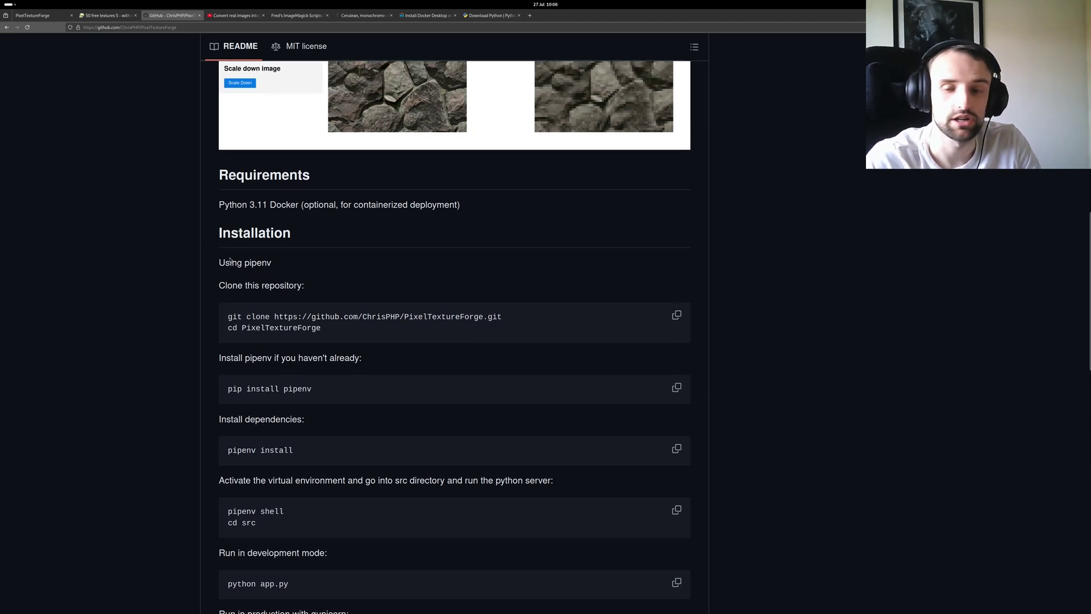
{"action": "scroll", "coordinate": [226, 258], "scroll_direction": "up", "scroll_amount": 1}
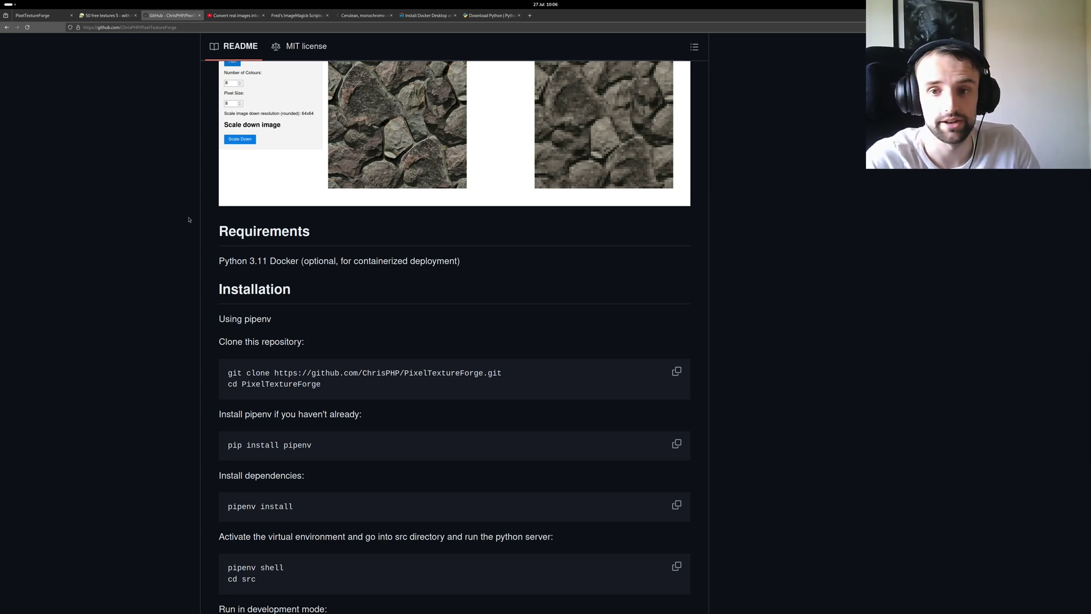
{"action": "key", "text": "ctrl+9"}
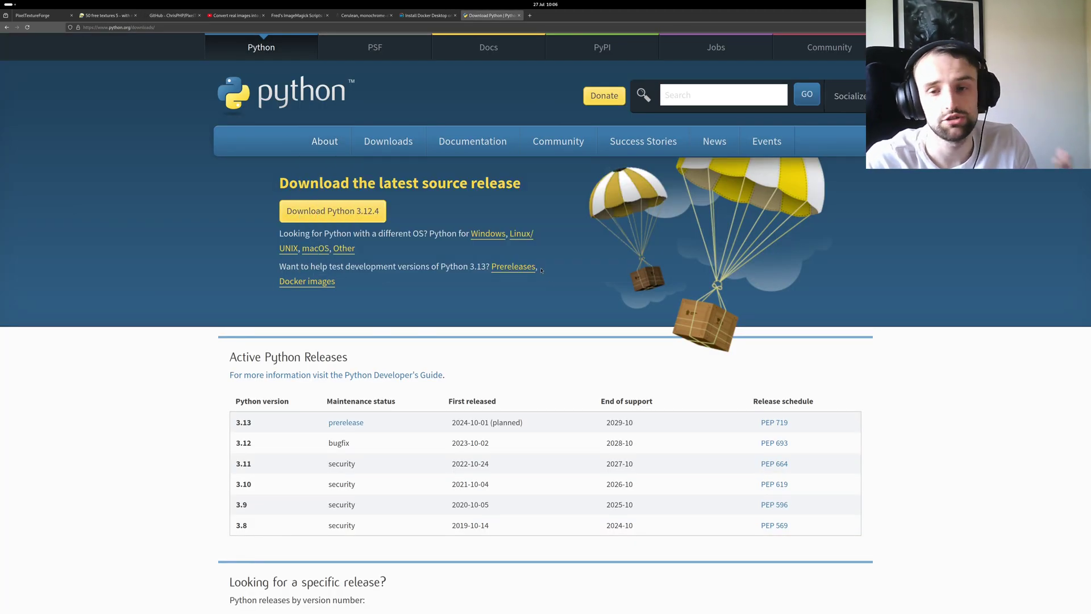
{"action": "left_click", "coordinate": [168, 15]}
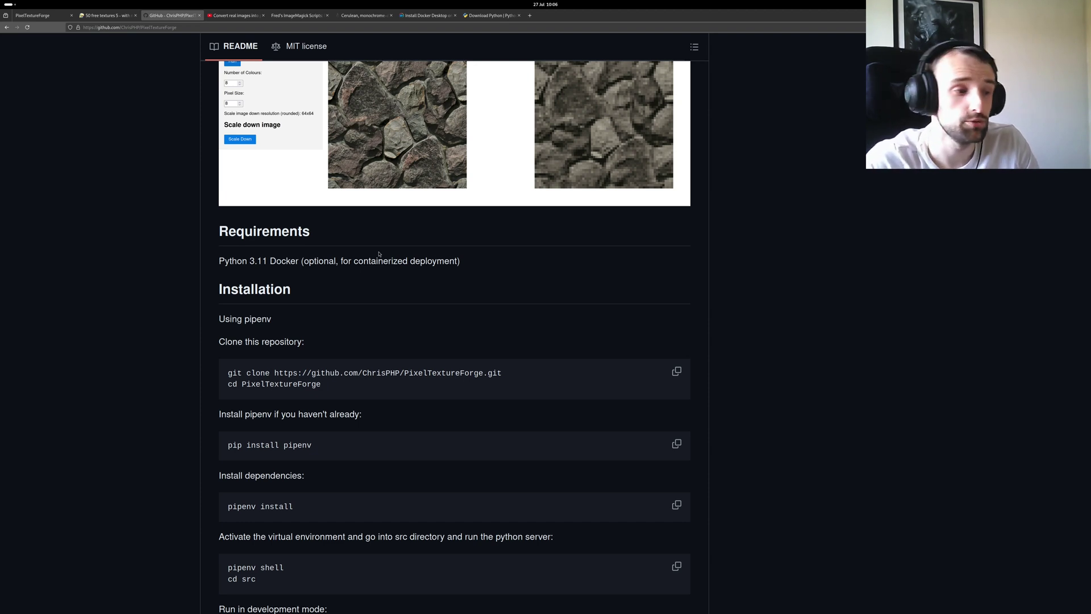
Select the git clone line, briefly visit the V1.0.1 release page, and return to the repository
{"action": "scroll", "coordinate": [361, 401], "scroll_direction": "down", "scroll_amount": 1}
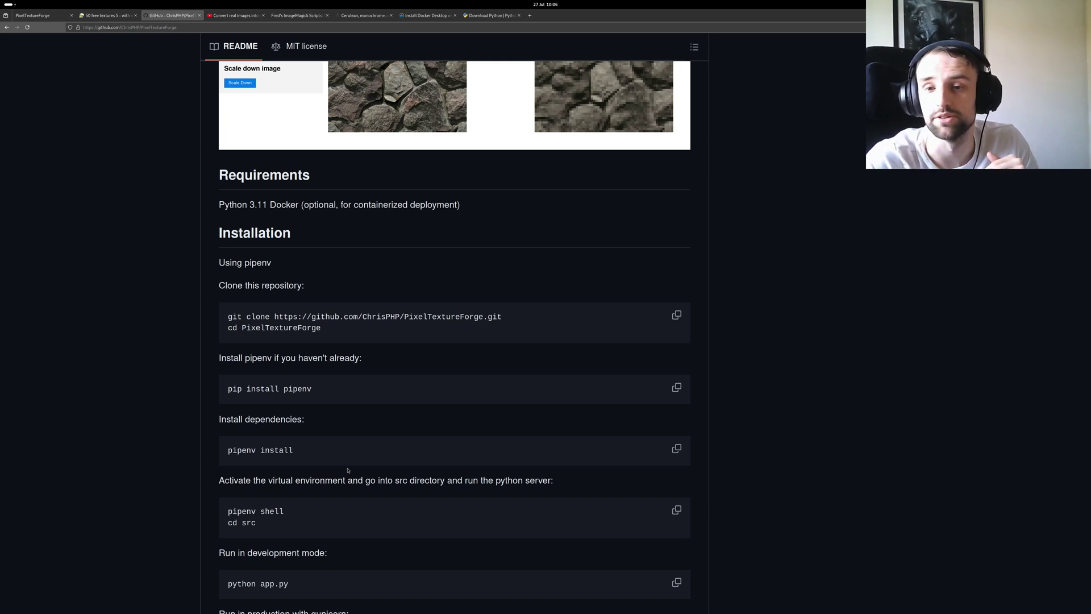
{"action": "scroll", "coordinate": [617, 405], "scroll_direction": "down", "scroll_amount": 2}
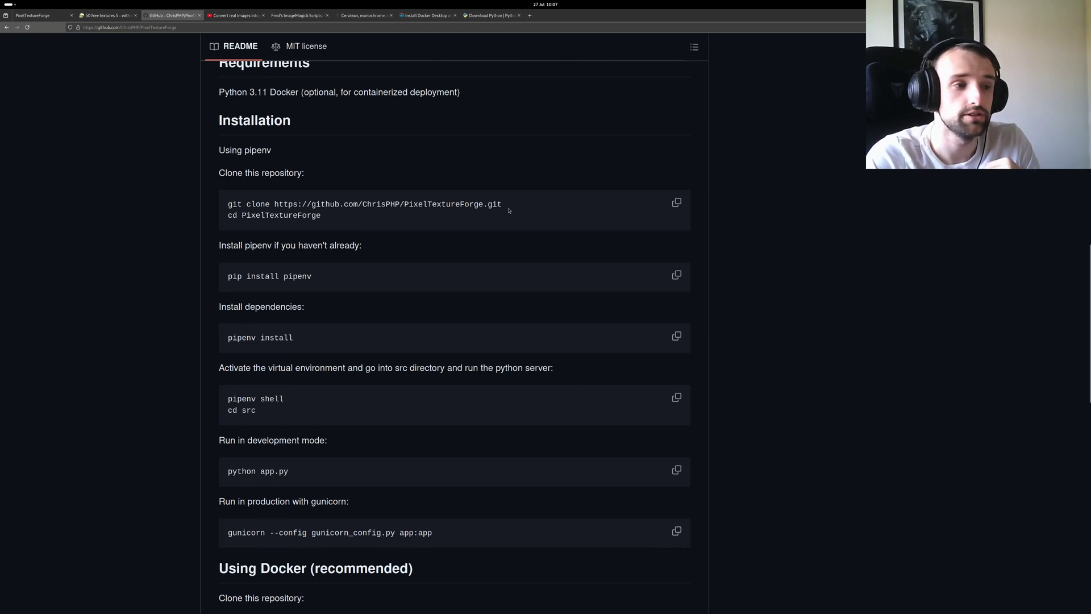
{"action": "left_click_drag", "start_coordinate": [502, 206], "coordinate": [211, 199]}
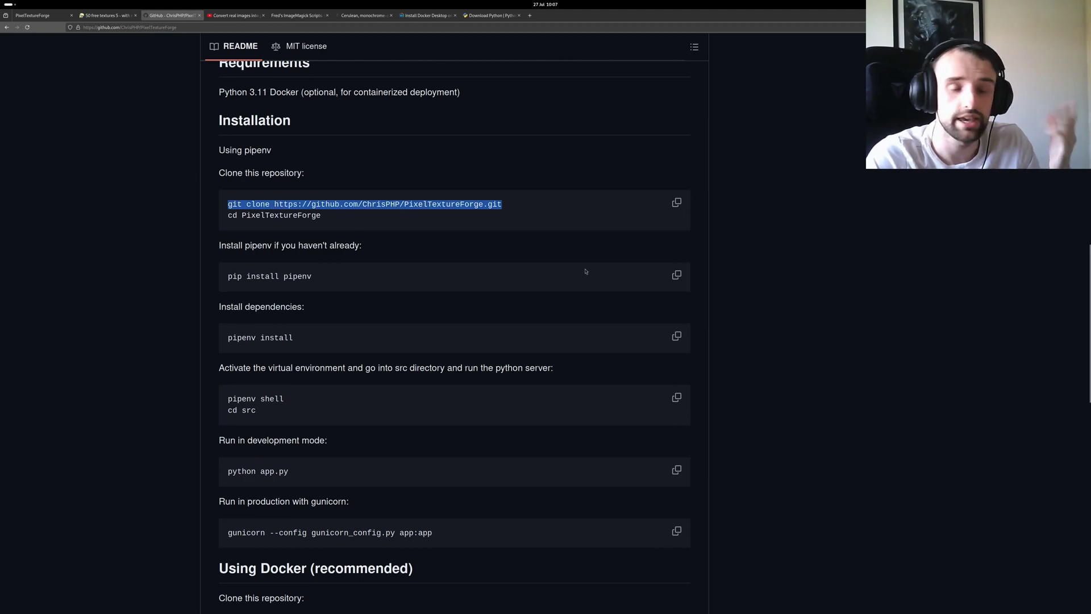
{"action": "scroll", "coordinate": [755, 238], "scroll_direction": "up", "scroll_amount": 10}
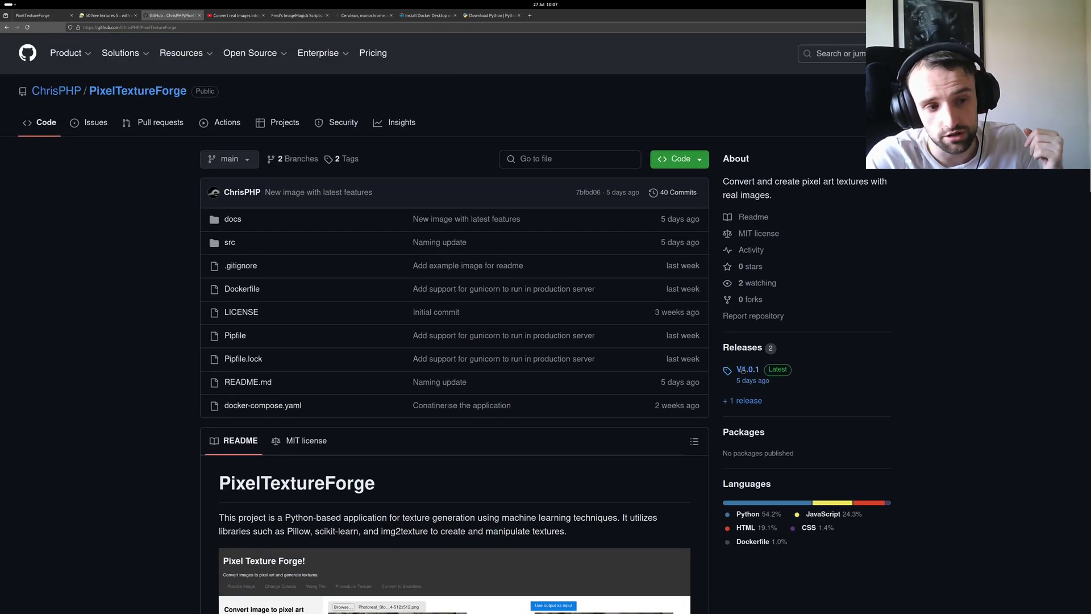
{"action": "left_click", "coordinate": [747, 370]}
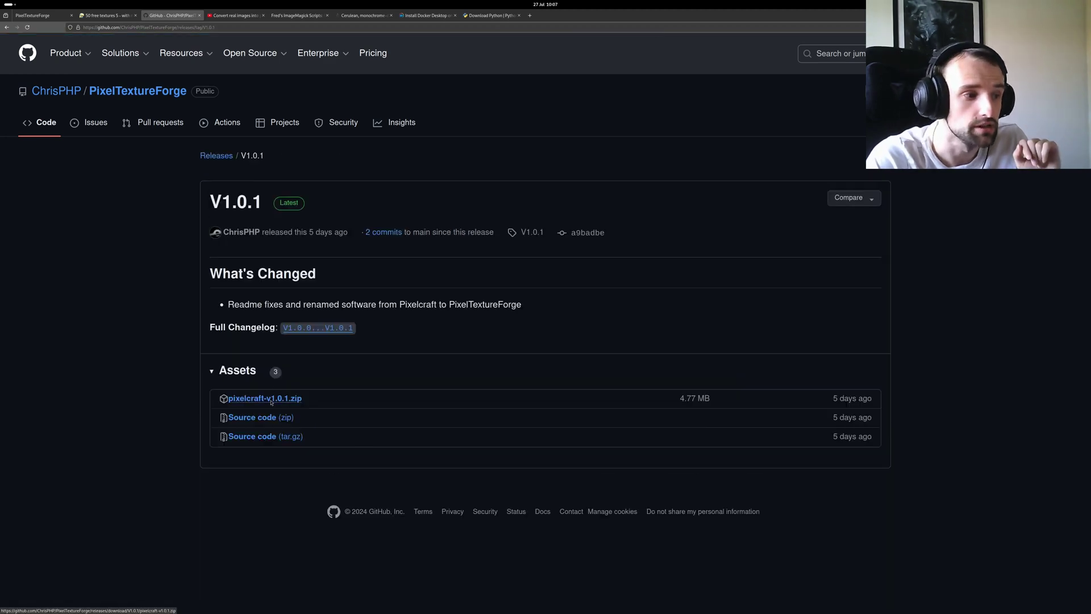
{"action": "left_click", "coordinate": [6, 27]}
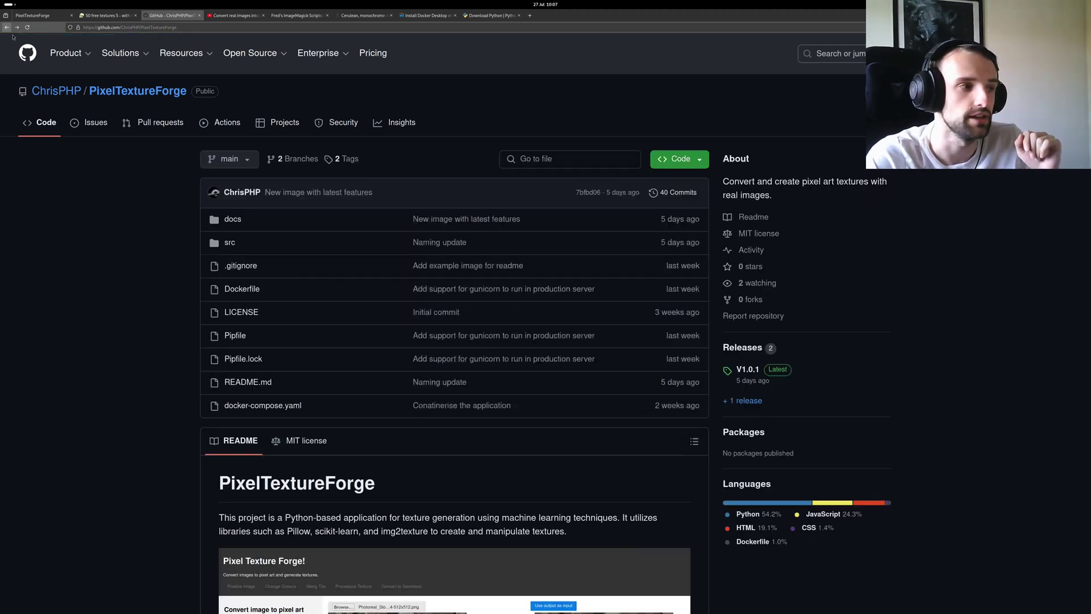
Select the full git clone command in the Installation steps and bring up its copy option
{"action": "scroll", "coordinate": [499, 301], "scroll_direction": "down", "scroll_amount": 2}
{"action": "scroll", "coordinate": [500, 301], "scroll_direction": "down", "scroll_amount": 8}
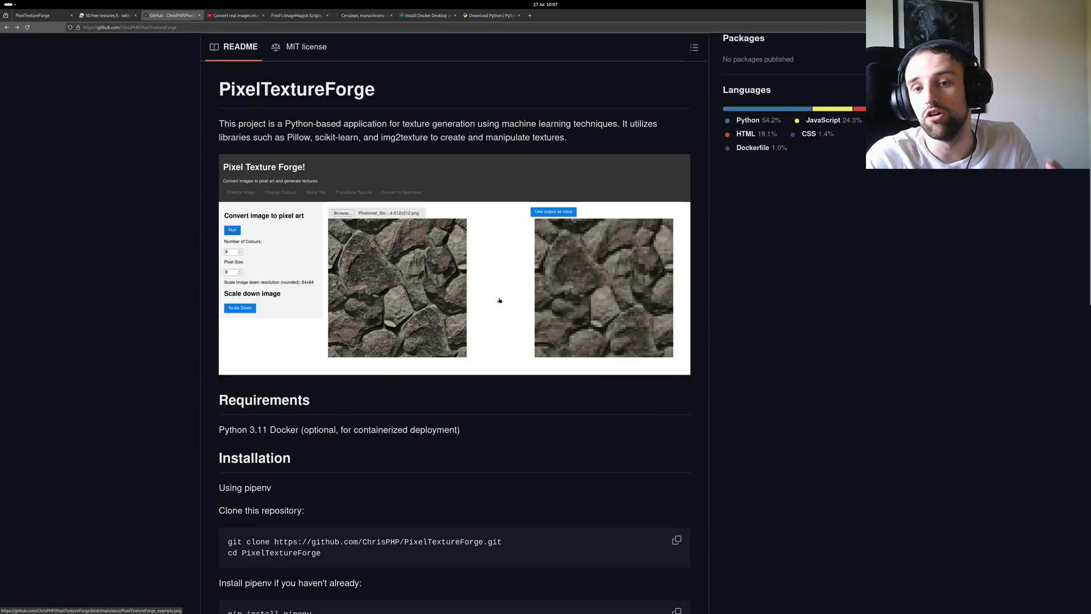
{"action": "scroll", "coordinate": [490, 293], "scroll_direction": "down", "scroll_amount": 1}
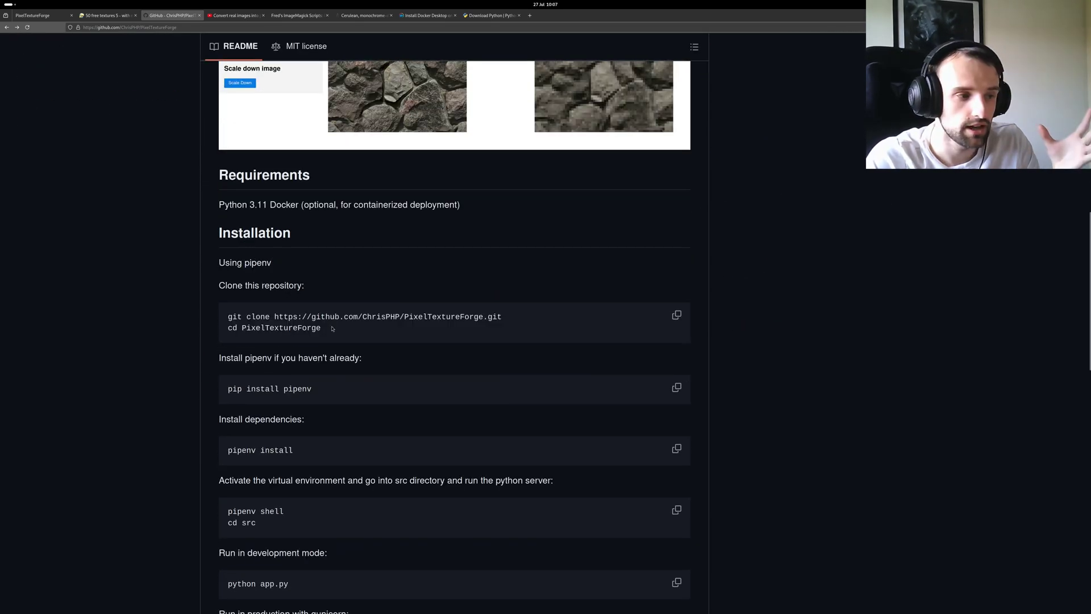
{"action": "mouse_move", "coordinate": [321, 328]}
{"action": "left_mouse_down"}
{"action": "mouse_move", "coordinate": [245, 318]}
{"action": "mouse_move", "coordinate": [227, 328]}
{"action": "left_mouse_up"}
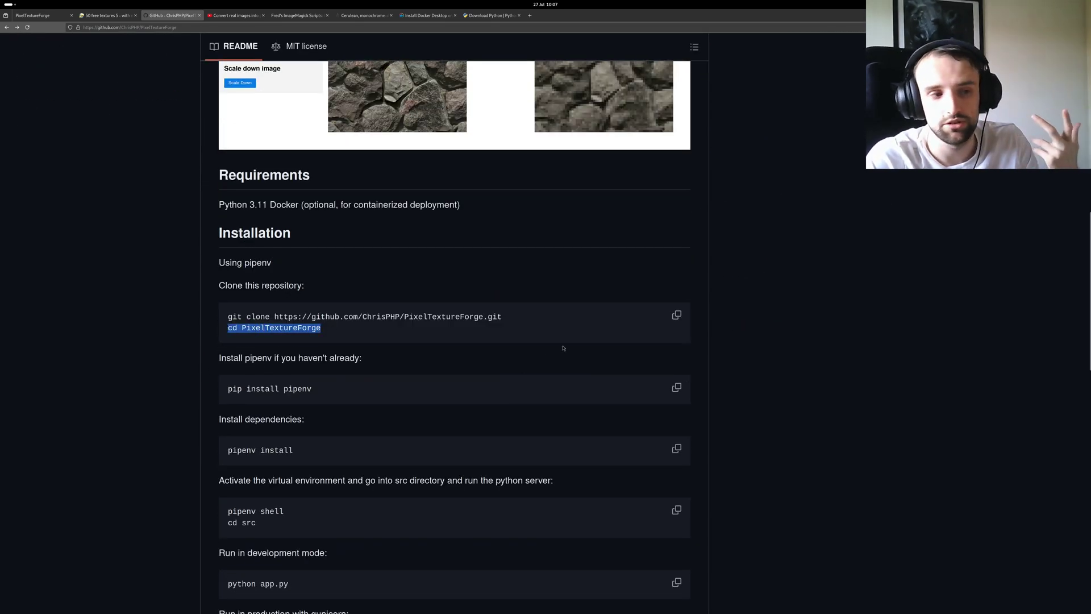
{"action": "left_click_drag", "start_coordinate": [507, 317], "coordinate": [243, 311]}
{"action": "right_click", "coordinate": [258, 320]}
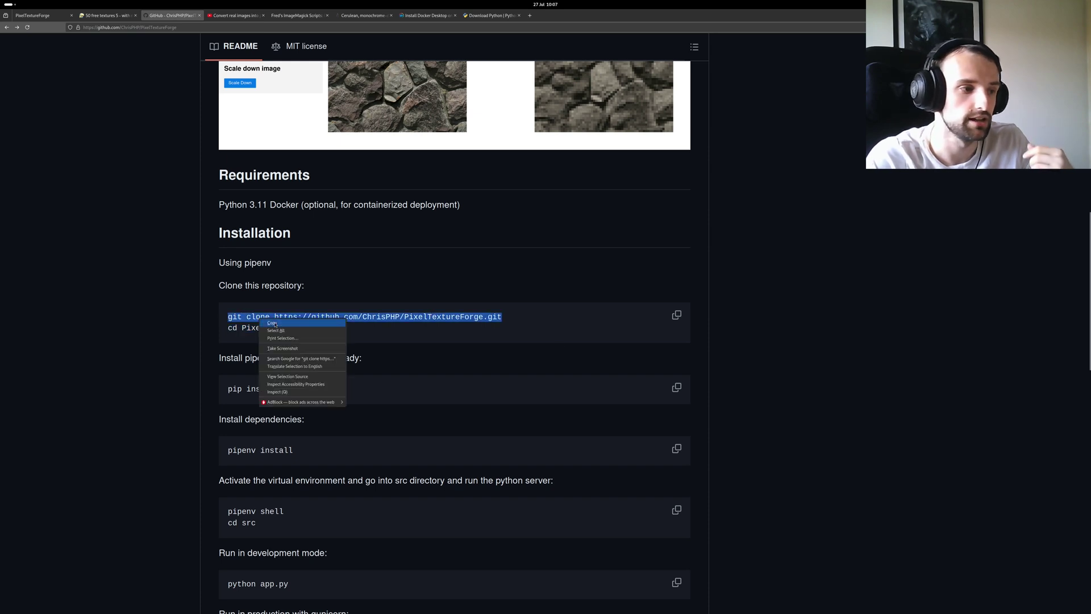
Copy the git clone command and run it in the terminal
{"action": "left_click", "coordinate": [272, 323]}
{"action": "key", "text": "alt+Tab"}
{"action": "key", "text": "alt+Tab"}
{"action": "key", "text": "alt+Tab"}
{"action": "key", "text": "alt+Tab"}
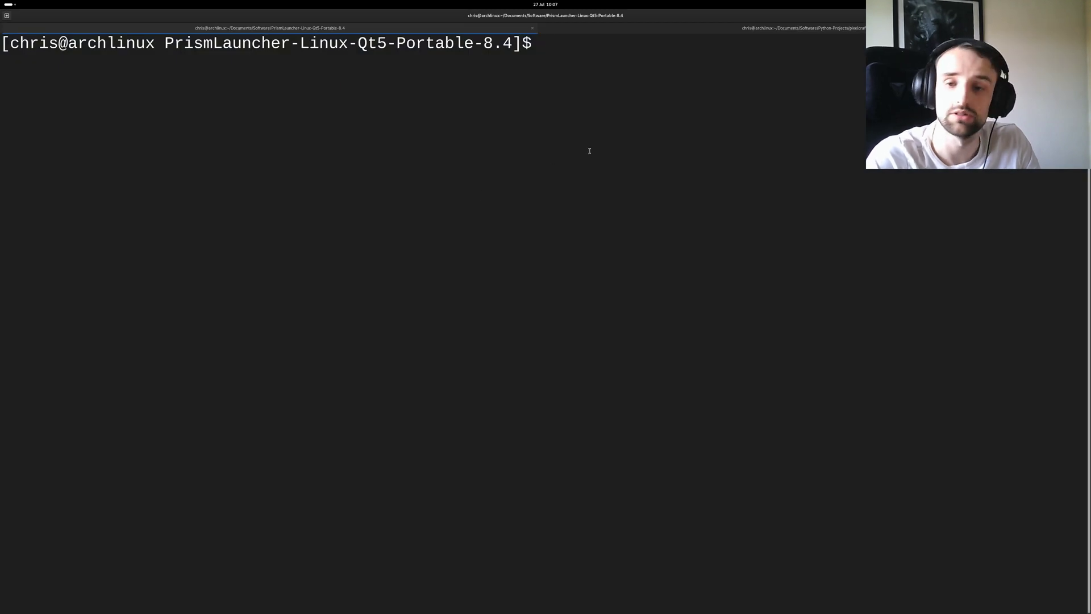
{"action": "key", "text": "ctrl+shift+v"}
{"action": "key", "text": "Return"}
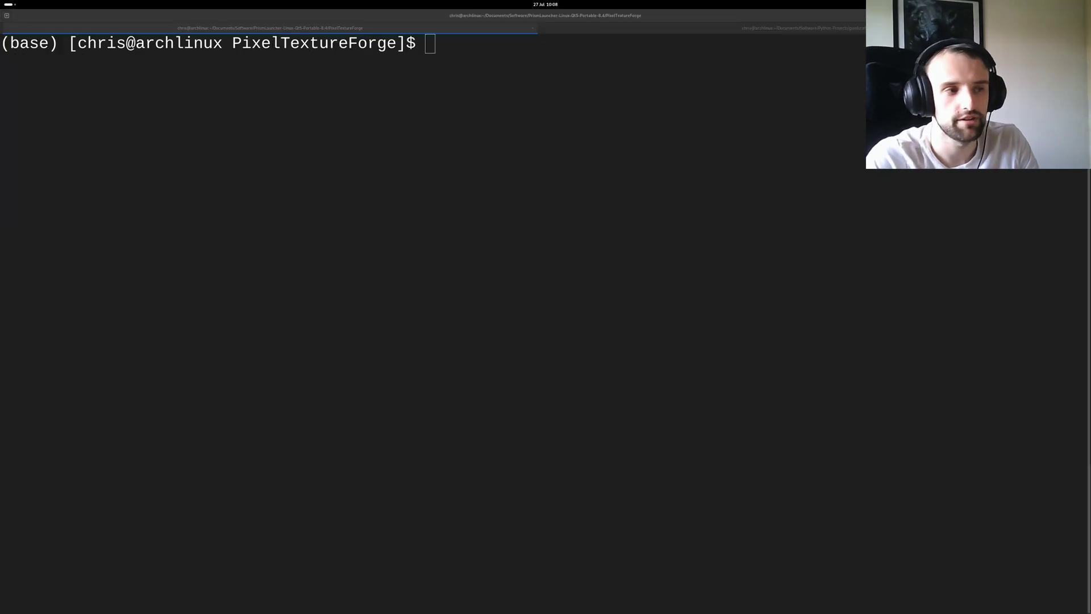
Run pipenv install to create the environment with the project dependencies, then type pipenv shell
{"action": "left_click", "coordinate": [730, 316]}
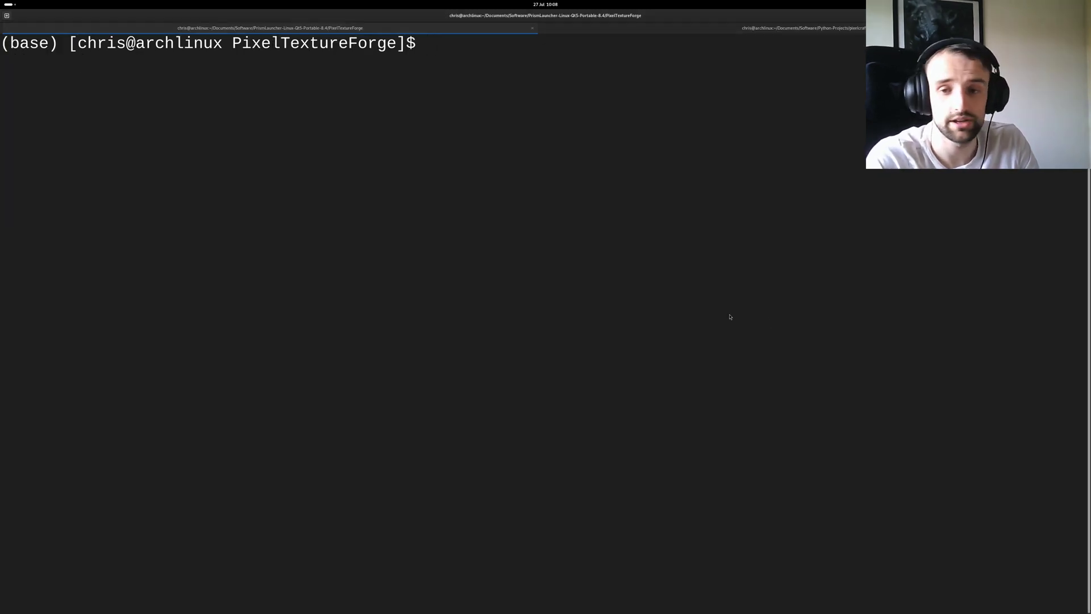
{"action": "type", "text": "pip"}
{"action": "key", "text": "BackSpace"}
{"action": "key", "text": "BackSpace"}
{"action": "key", "text": "BackSpace"}
{"action": "key", "text": "BackSpace"}
{"action": "type", "text": "pip ins"}
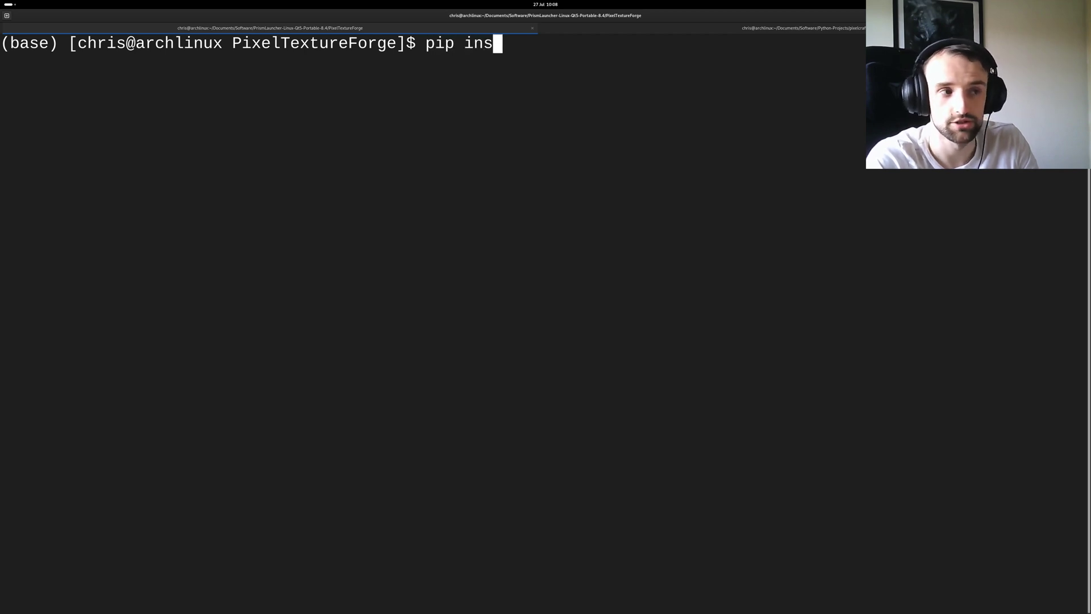
{"action": "type", "text": "tall pipenv"}
{"action": "key", "text": "BackSpace"}
{"action": "key", "text": "BackSpace"}
{"action": "key", "text": "BackSpace"}
{"action": "type", "text": "en"}
{"action": "key", "text": "BackSpace"}
{"action": "key", "text": "BackSpace"}
{"action": "key", "text": "BackSpace"}
{"action": "key", "text": "BackSpace"}
{"action": "key", "text": "BackSpace"}
{"action": "key", "text": "BackSpace"}
{"action": "key", "text": "BackSpace"}
{"action": "key", "text": "BackSpace"}
{"action": "key", "text": "BackSpace"}
{"action": "key", "text": "BackSpace"}
{"action": "key", "text": "BackSpace"}
{"action": "key", "text": "BackSpace"}
{"action": "key", "text": "BackSpace"}
{"action": "key", "text": "BackSpace"}
{"action": "key", "text": "BackSpace"}
{"action": "key", "text": "BackSpace"}
{"action": "key", "text": "BackSpace"}
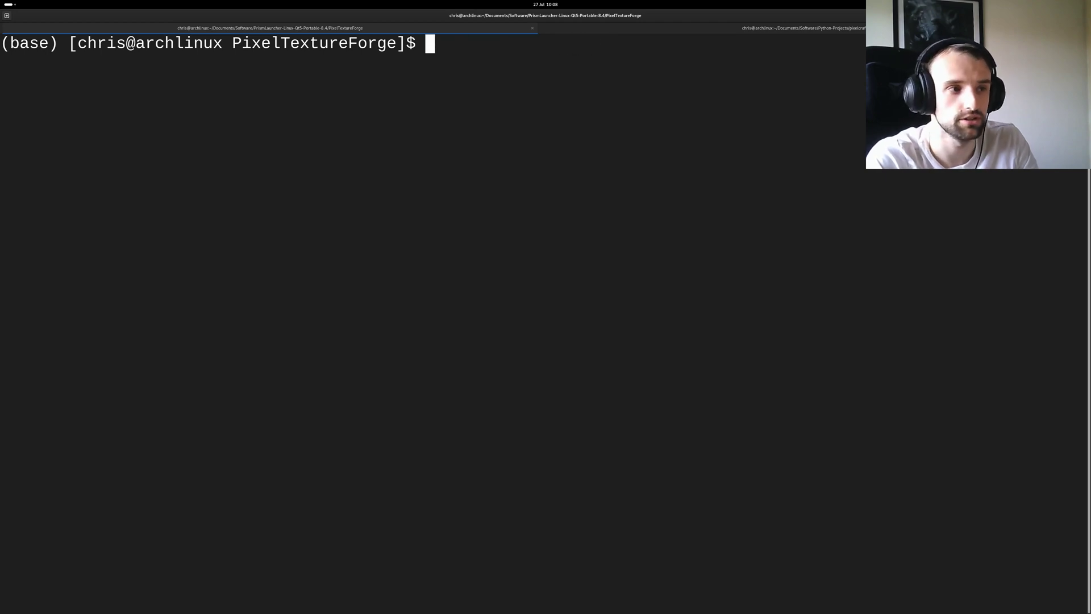
{"action": "type", "text": "pipen"}
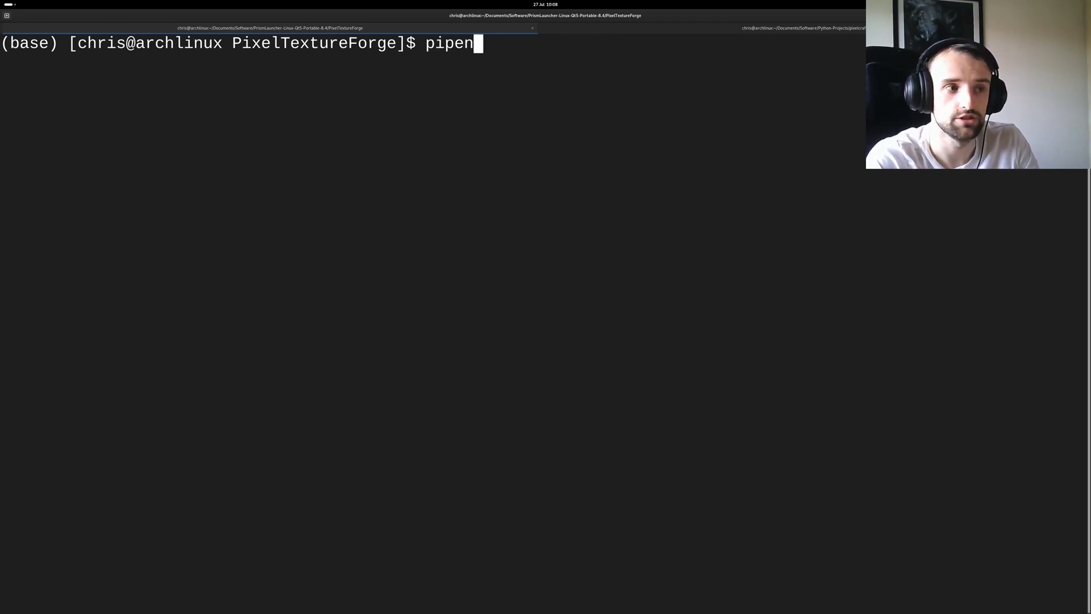
{"action": "type", "text": "v install"}
{"action": "key", "text": "Return"}
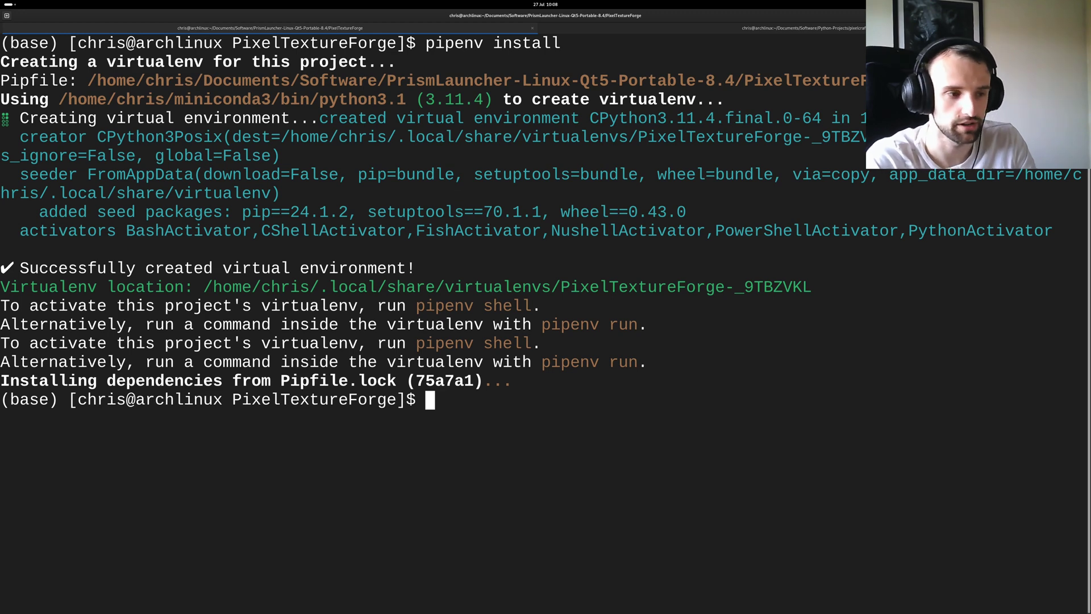
{"action": "type", "text": "pipenv"}
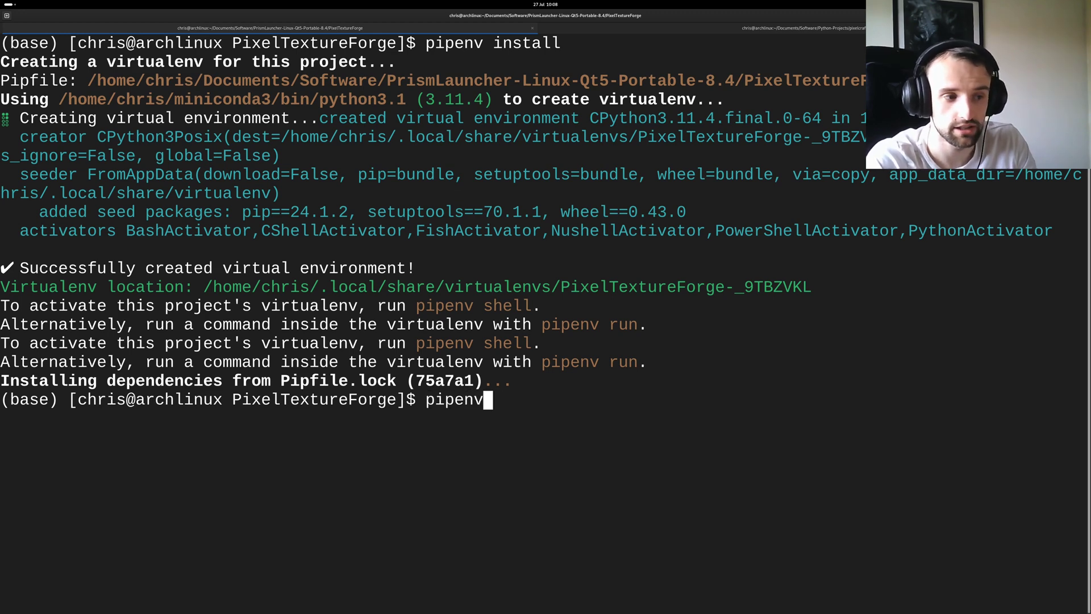
{"action": "type", "text": " shell"}
Activate the pipenv shell, cd into src/ and run python app.py on 127.0.0.1:5000
{"action": "key", "text": "Return"}
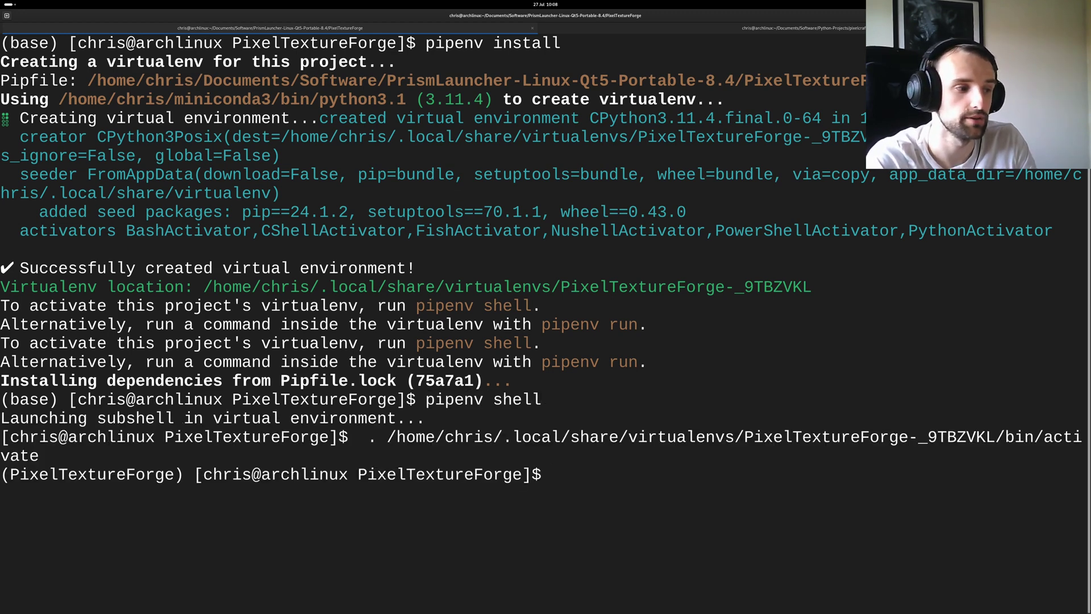
{"action": "type", "text": "cd src/"}
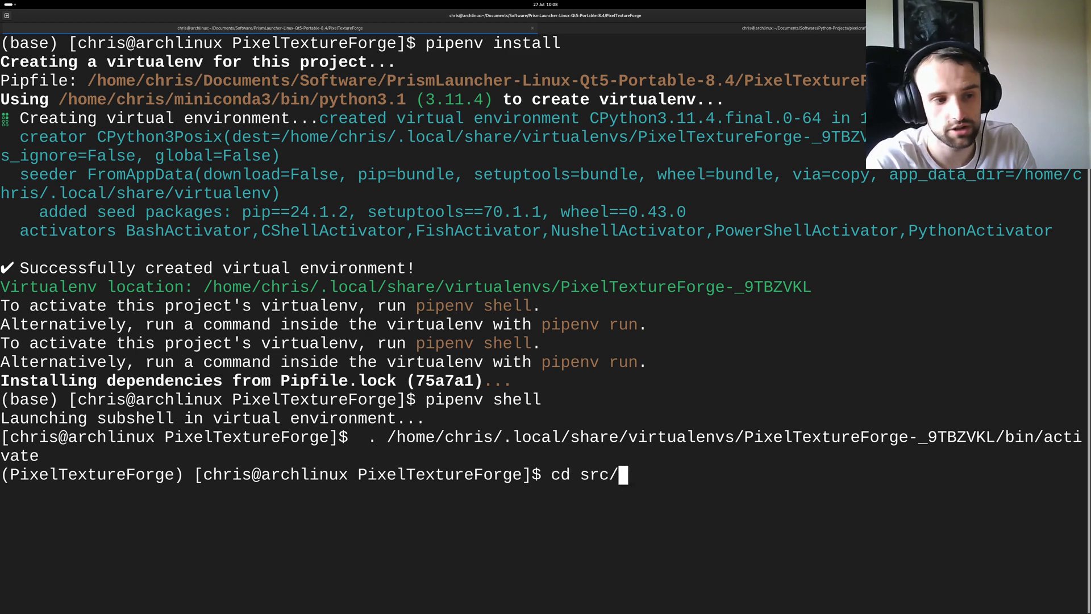
{"action": "key", "text": "Return"}
{"action": "type", "text": "python ap"}
{"action": "key", "text": "Tab"}
{"action": "key", "text": "Return"}
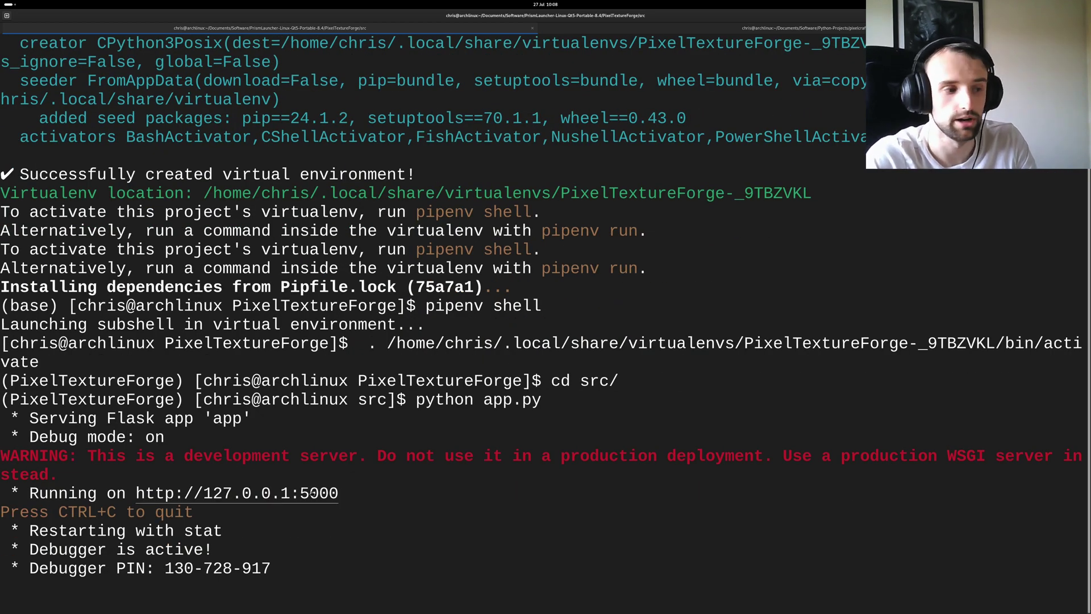
{"action": "left_click_drag", "start_coordinate": [339, 494], "coordinate": [172, 479]}
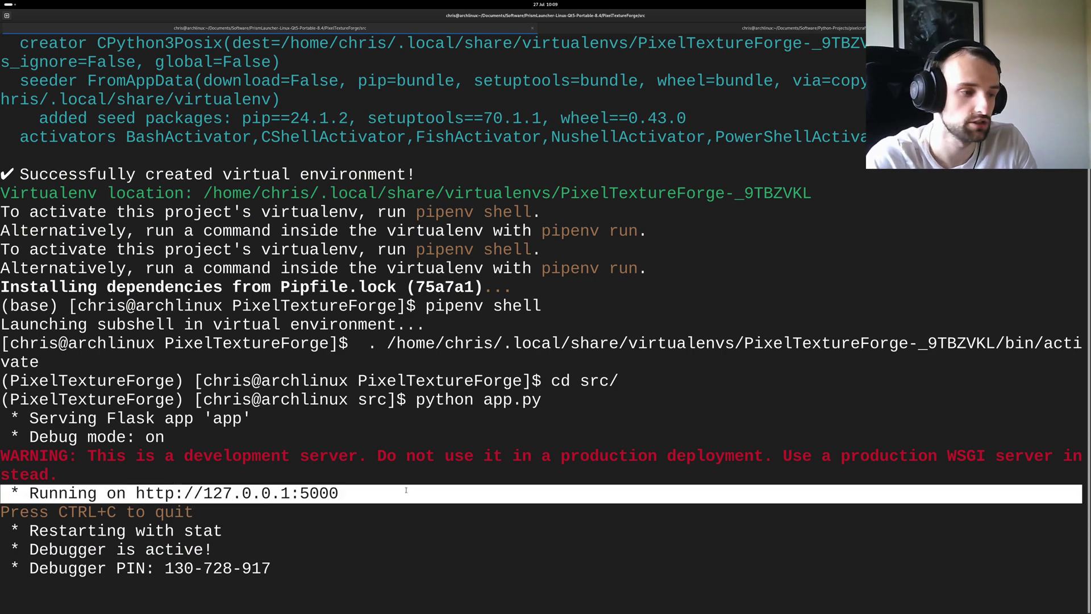
{"action": "key", "text": "super+2"}
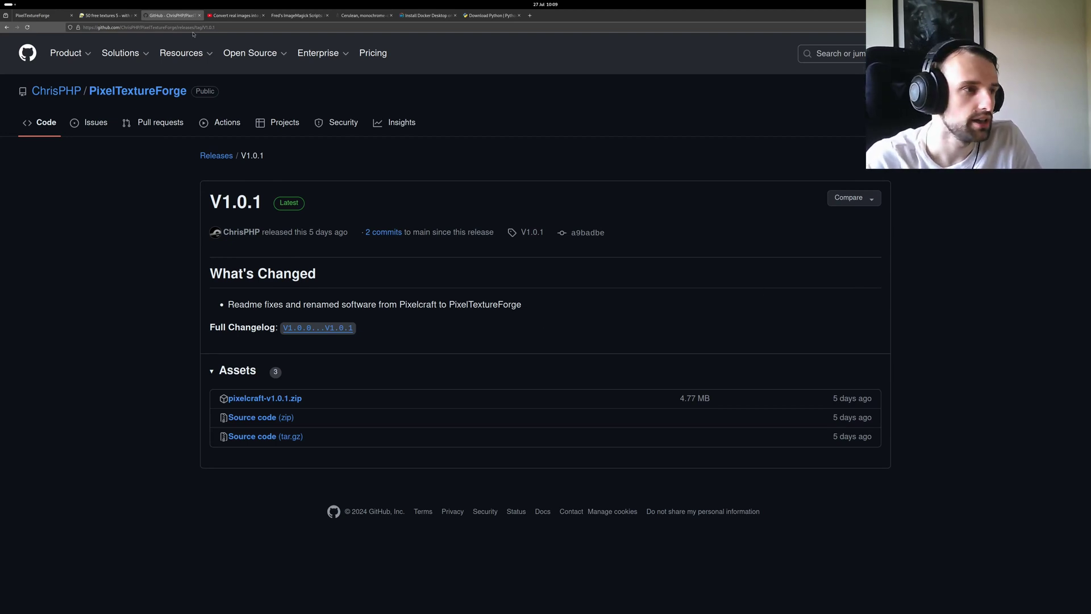
Copy the gunicorn production command from the repository README
{"action": "left_click", "coordinate": [6, 27]}
{"action": "scroll", "coordinate": [316, 463], "scroll_direction": "down", "scroll_amount": 3}
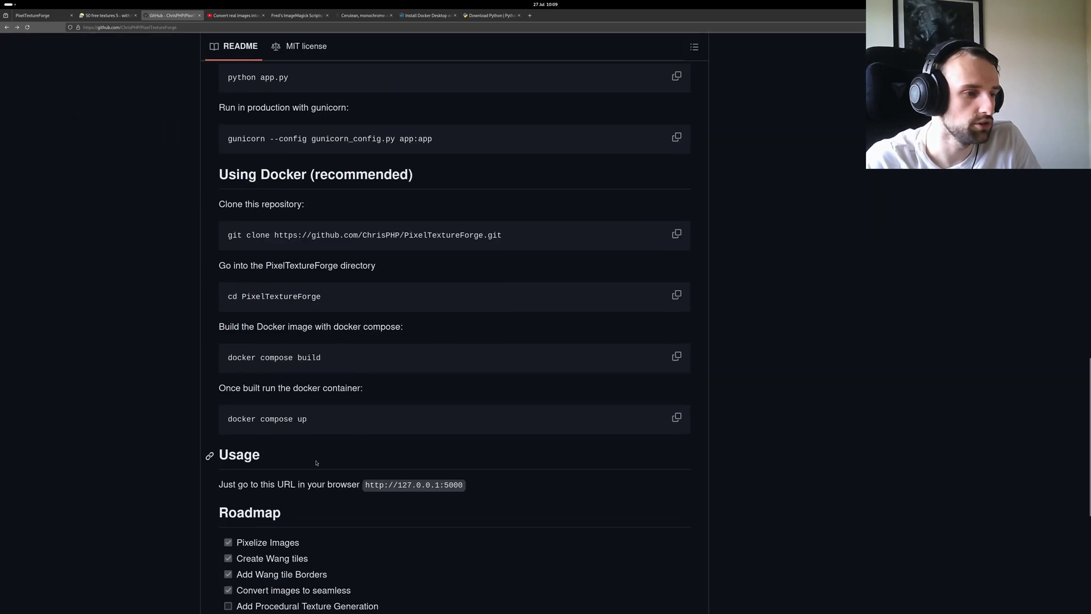
{"action": "scroll", "coordinate": [304, 384], "scroll_direction": "up", "scroll_amount": 5}
{"action": "left_click_drag", "start_coordinate": [433, 421], "coordinate": [229, 417]}
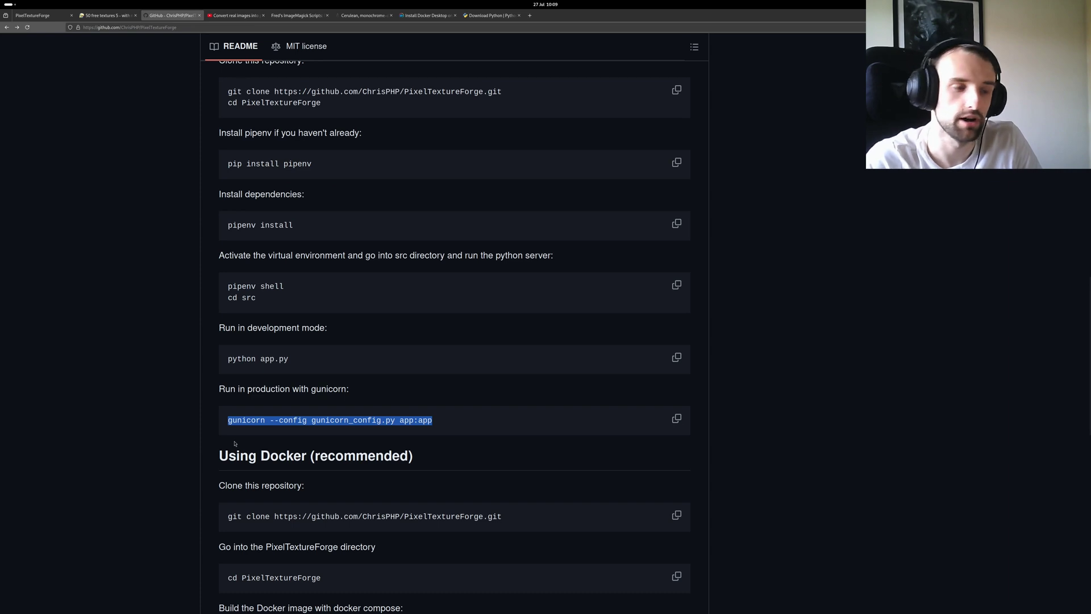
{"action": "left_click", "coordinate": [687, 419]}
{"action": "left_click", "coordinate": [676, 419]}
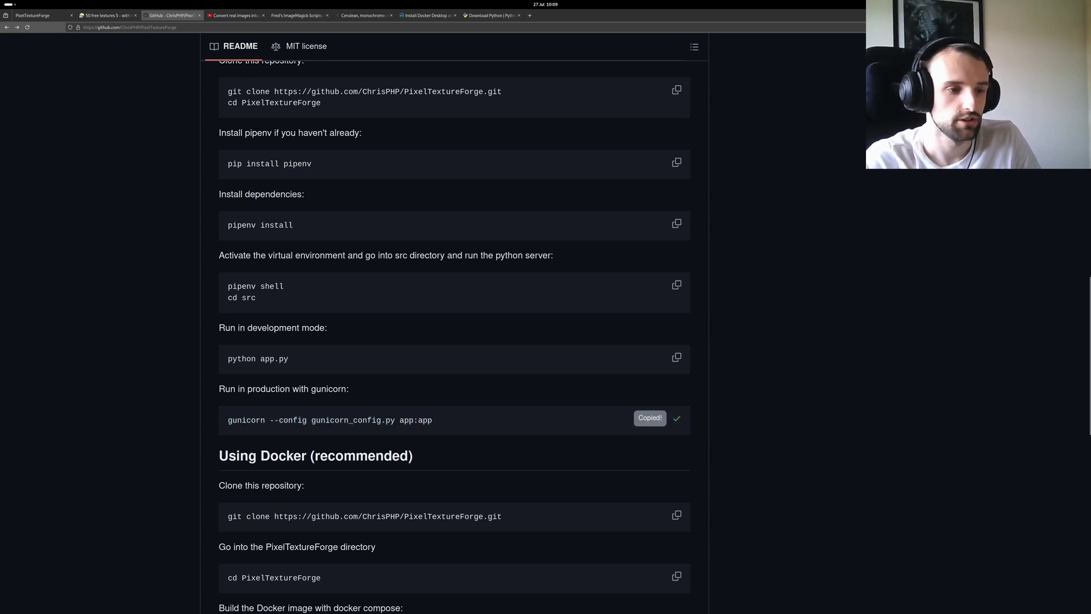
Paste and run the gunicorn command in the terminal, checking the worker boot lines
{"action": "key", "text": "alt+Tab"}
{"action": "key", "text": "alt+Tab"}
{"action": "key", "text": "ctrl+shift+v"}
{"action": "key", "text": "Return"}
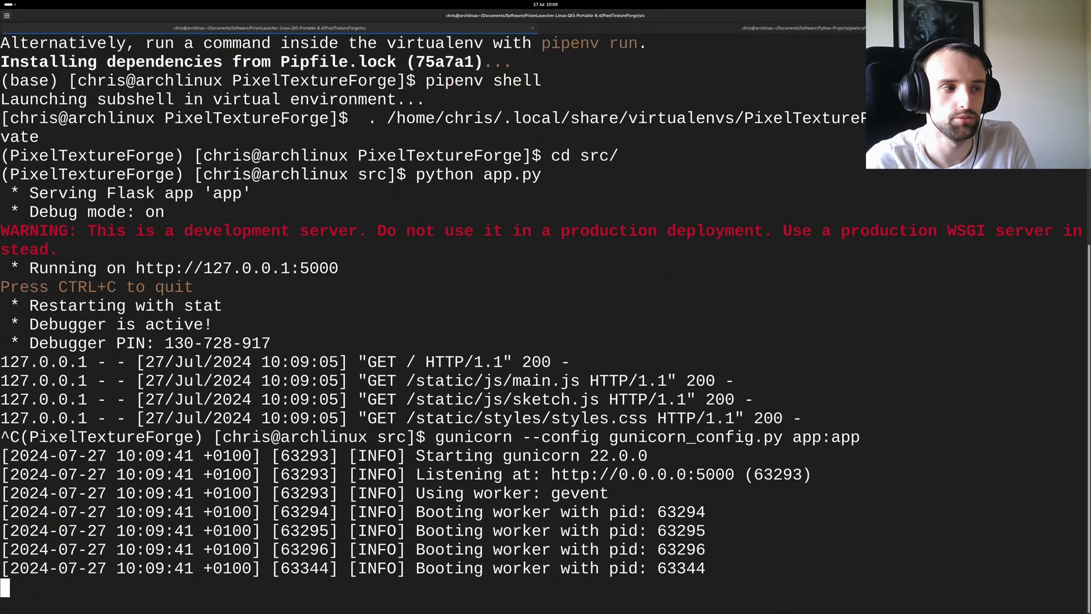
{"action": "left_click_drag", "start_coordinate": [164, 197], "coordinate": [397, 232]}
{"action": "left_click", "coordinate": [398, 231]}
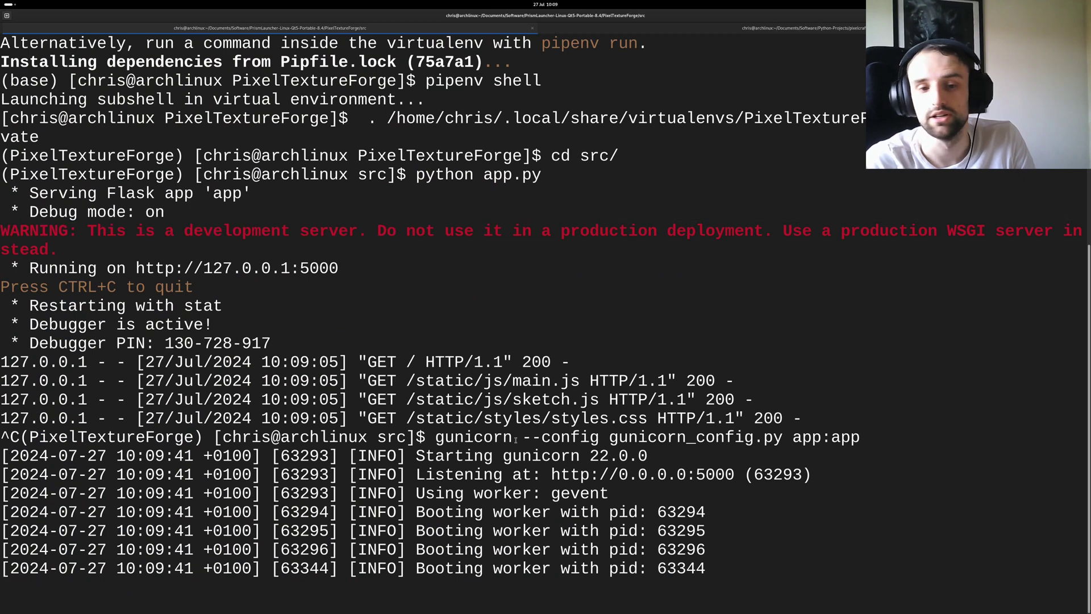
{"action": "left_click_drag", "start_coordinate": [643, 550], "coordinate": [568, 512]}
{"action": "left_click", "coordinate": [649, 441]}
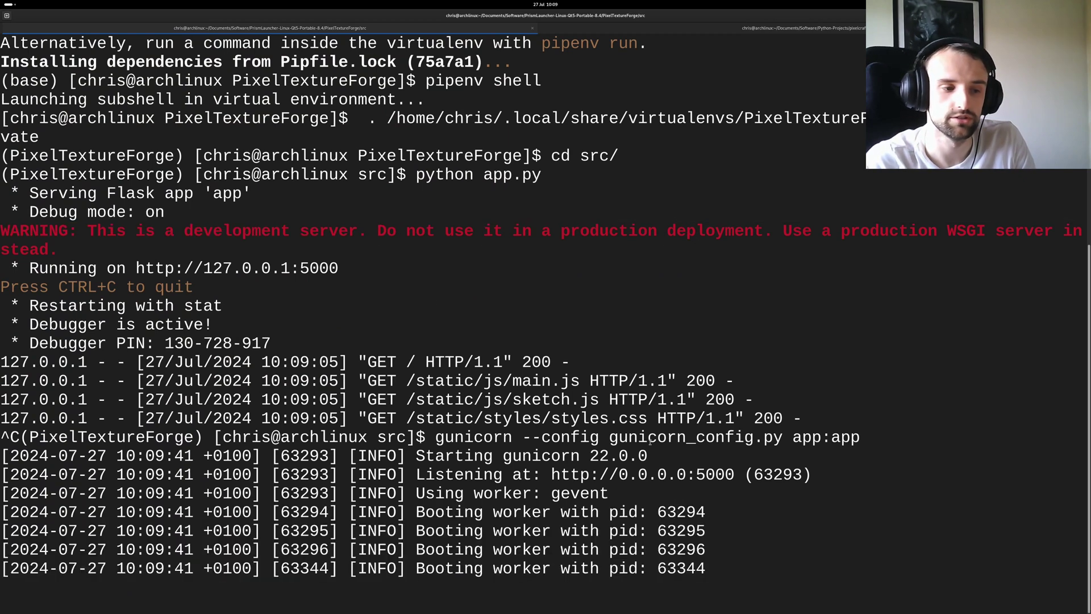
Open gunicorn_config.py in VS Code and check workers = 4 and the 5000 bind port
{"action": "key", "text": "alt+Tab"}
{"action": "key", "text": "alt+Tab"}
{"action": "key", "text": "alt+Tab"}
{"action": "key", "text": "alt+Tab"}
{"action": "key", "text": "alt+Tab"}
{"action": "key", "text": "alt+Tab"}
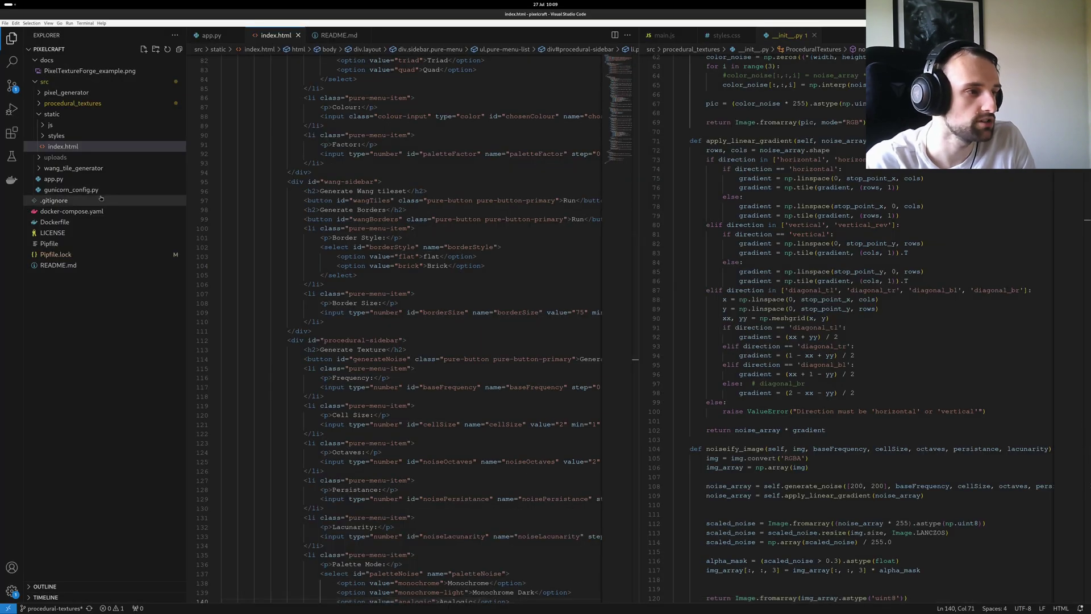
{"action": "left_click", "coordinate": [98, 191]}
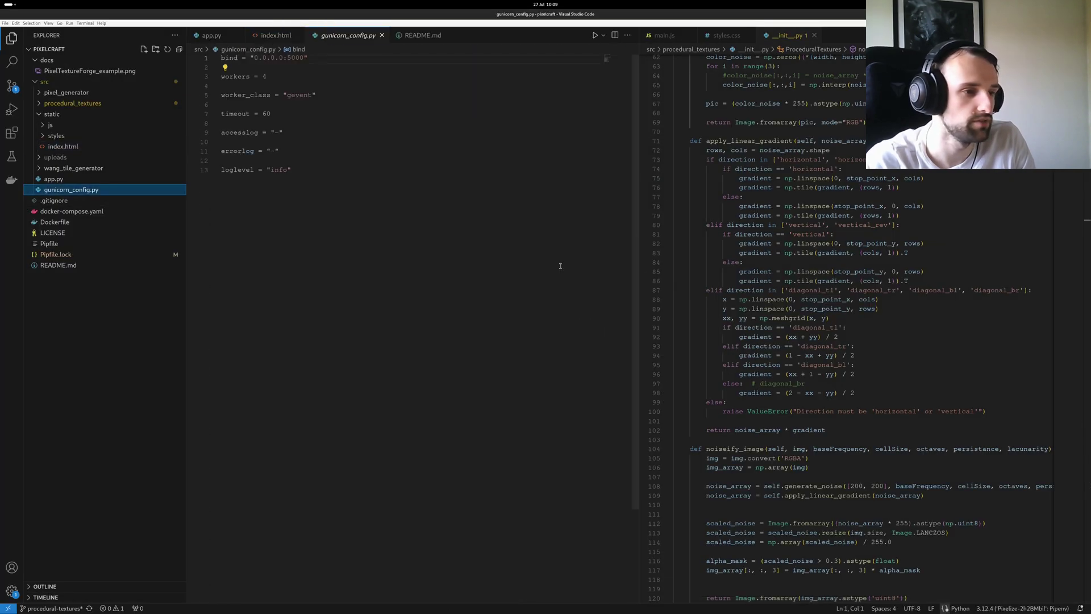
{"action": "left_click", "coordinate": [264, 77]}
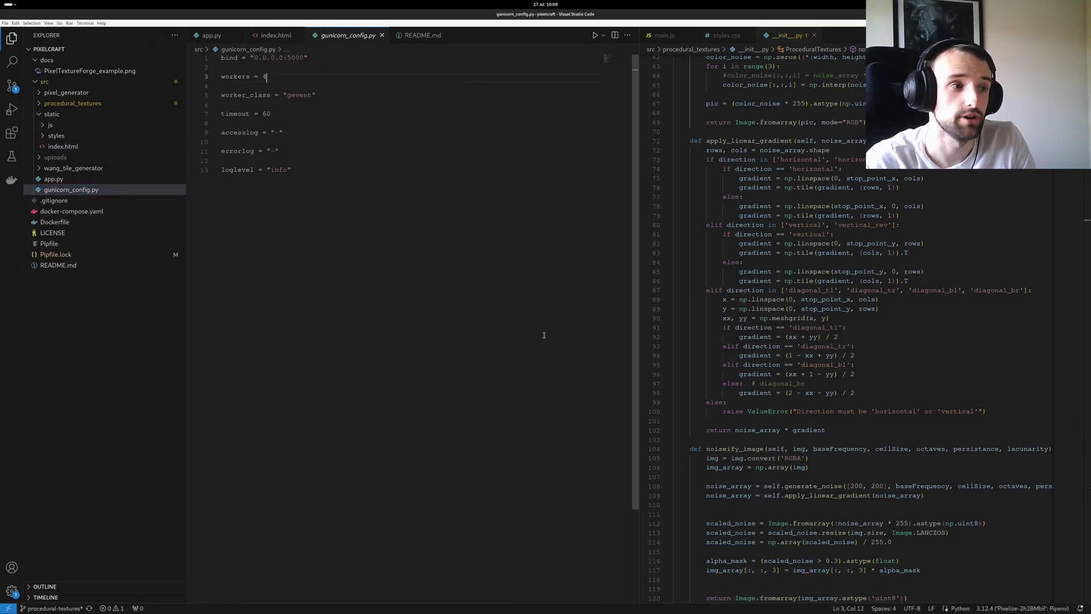
{"action": "double_click", "coordinate": [290, 59]}
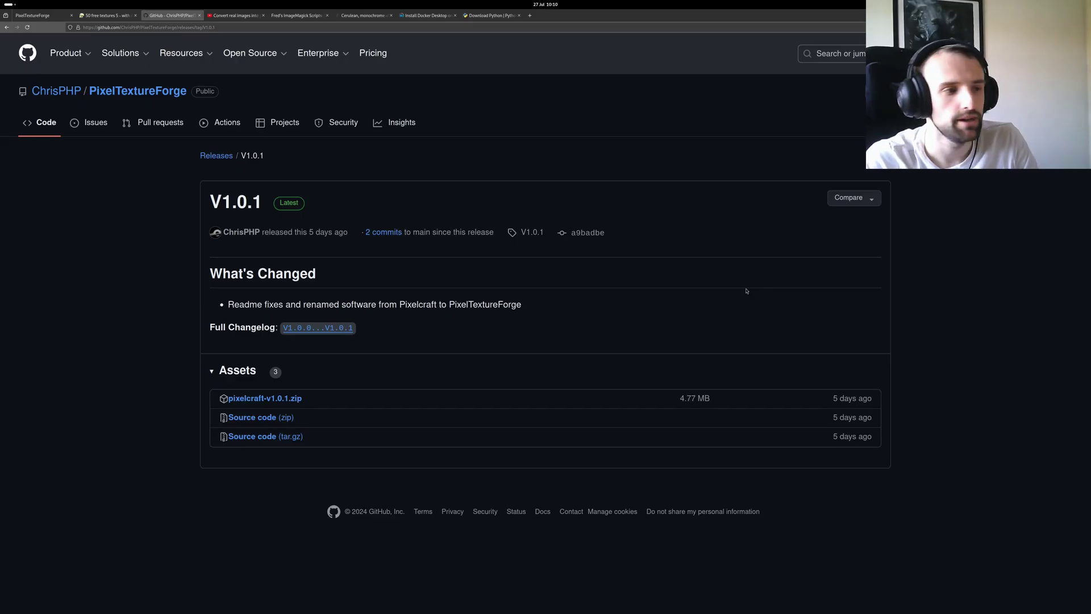
In the Docker docs, expand Docker Compose and open its overview page
{"action": "left_click", "coordinate": [426, 15]}
{"action": "scroll", "coordinate": [636, 260], "scroll_direction": "down", "scroll_amount": 5}
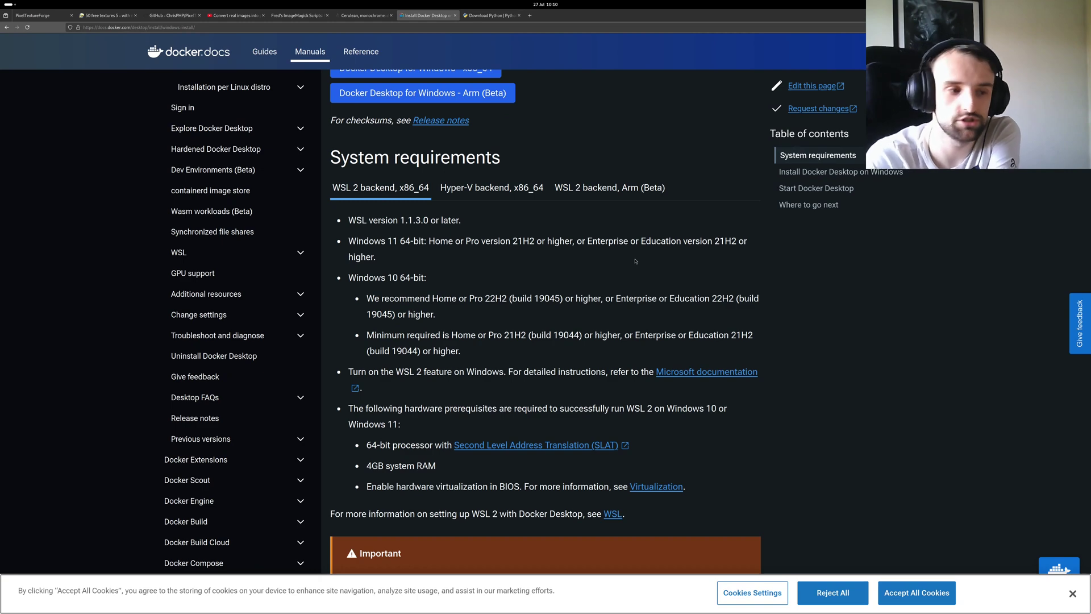
{"action": "scroll", "coordinate": [676, 348], "scroll_direction": "down", "scroll_amount": 4}
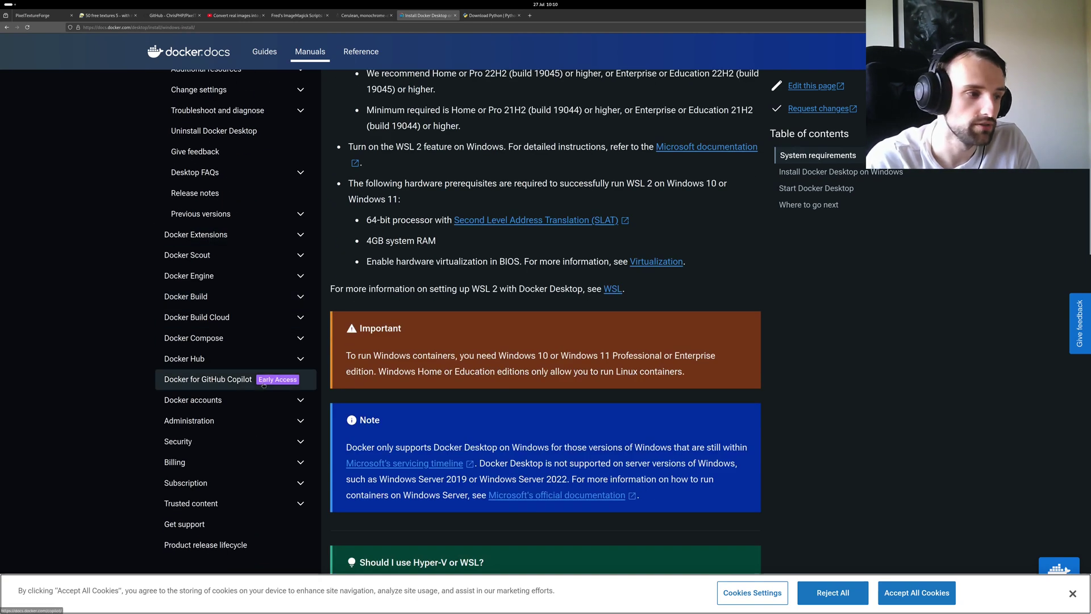
{"action": "left_click", "coordinate": [233, 337]}
{"action": "left_click", "coordinate": [186, 363]}
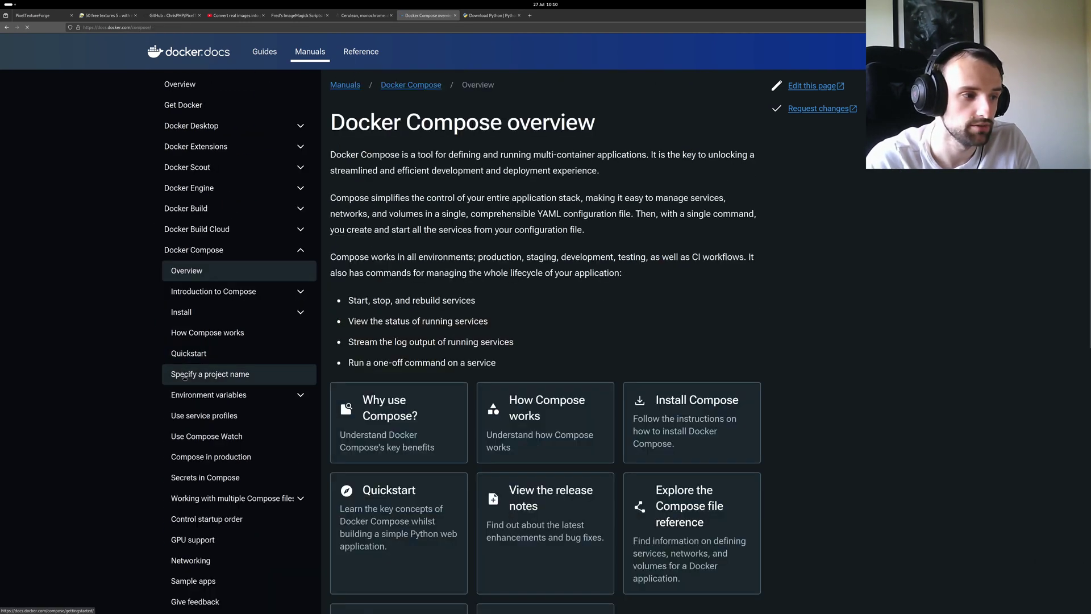
Read the Compose installation overview, highlighting the note that the plugin is Linux-only
{"action": "scroll", "coordinate": [520, 397], "scroll_direction": "down", "scroll_amount": 7}
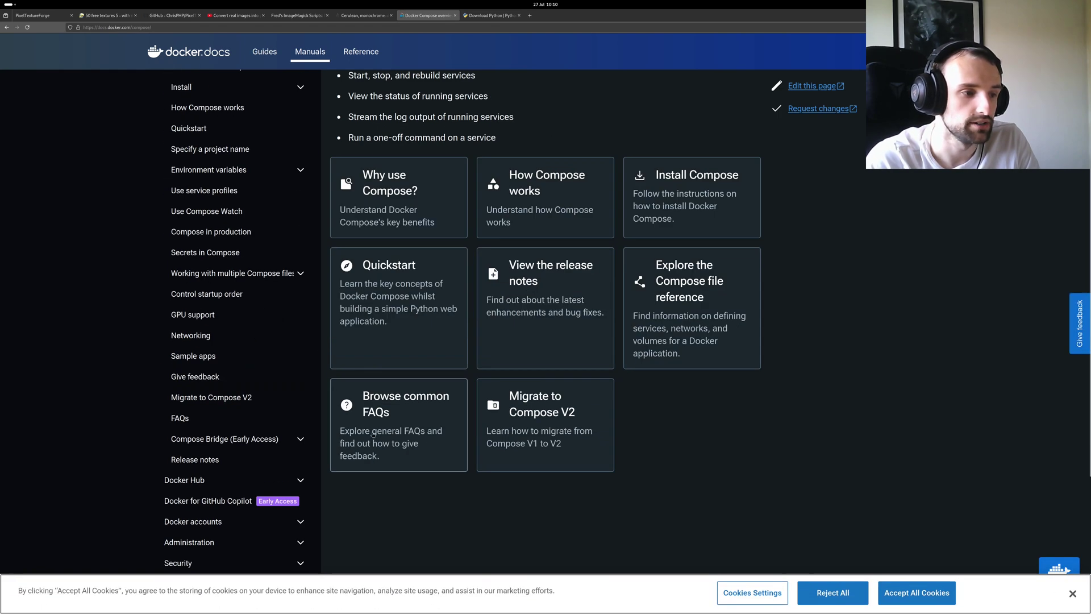
{"action": "scroll", "coordinate": [214, 430], "scroll_direction": "up", "scroll_amount": 6}
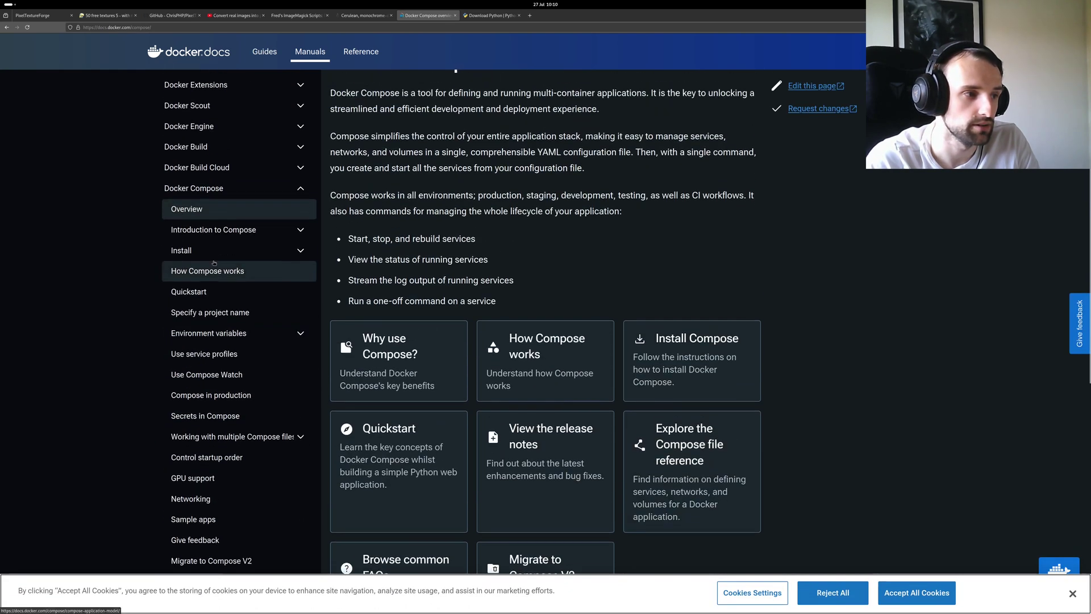
{"action": "left_click", "coordinate": [182, 254]}
{"action": "scroll", "coordinate": [473, 311], "scroll_direction": "down", "scroll_amount": 4}
{"action": "scroll", "coordinate": [473, 311], "scroll_direction": "up", "scroll_amount": 2}
{"action": "left_click_drag", "start_coordinate": [574, 343], "coordinate": [352, 342]}
{"action": "scroll", "coordinate": [624, 366], "scroll_direction": "down", "scroll_amount": 1}
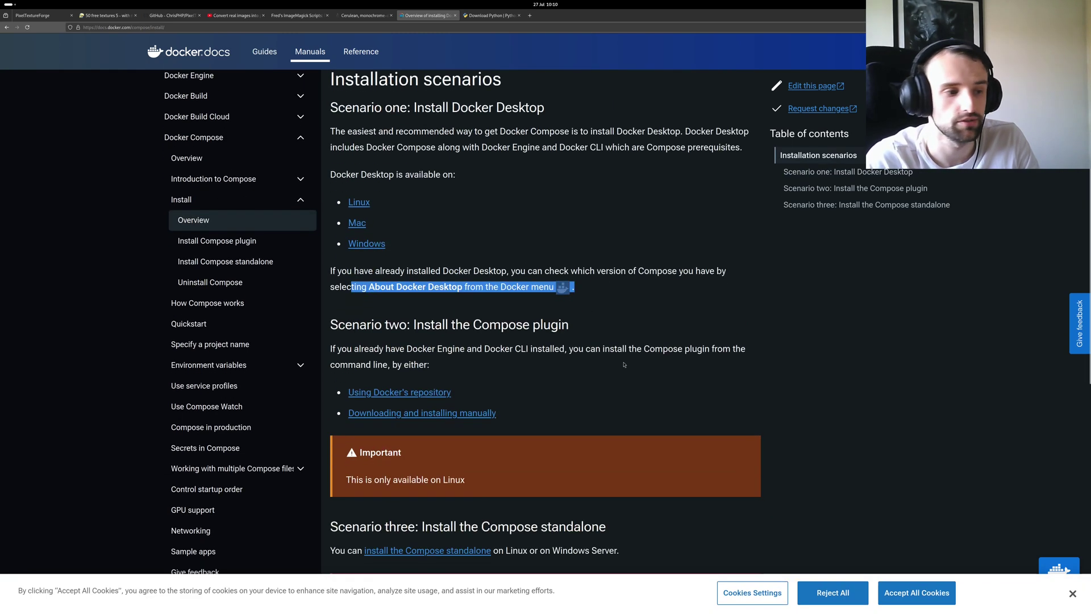
{"action": "left_click_drag", "start_coordinate": [506, 478], "coordinate": [355, 478]}
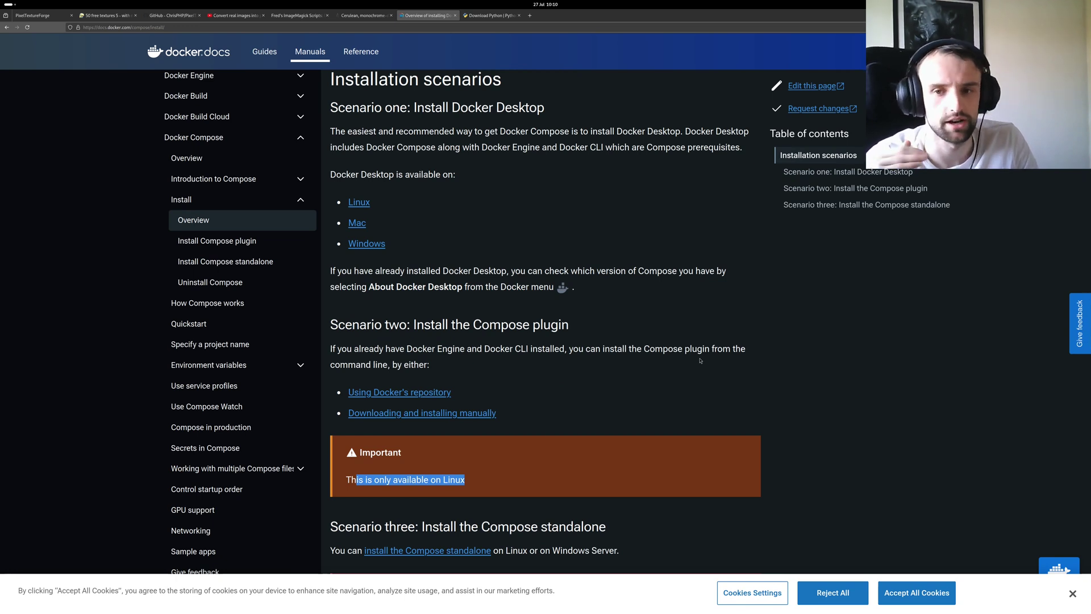
Return to the PixelTextureForge README and scroll past the clone and cd PixelTextureForge commands
{"action": "left_click", "coordinate": [149, 15]}
{"action": "left_click", "coordinate": [6, 27]}
{"action": "scroll", "coordinate": [409, 238], "scroll_direction": "down", "scroll_amount": 1}
{"action": "left_click_drag", "start_coordinate": [501, 234], "coordinate": [314, 243]}
{"action": "scroll", "coordinate": [454, 284], "scroll_direction": "up", "scroll_amount": 5}
{"action": "scroll", "coordinate": [520, 358], "scroll_direction": "down", "scroll_amount": 3}
{"action": "left_click", "coordinate": [519, 356]}
{"action": "scroll", "coordinate": [518, 352], "scroll_direction": "down", "scroll_amount": 1}
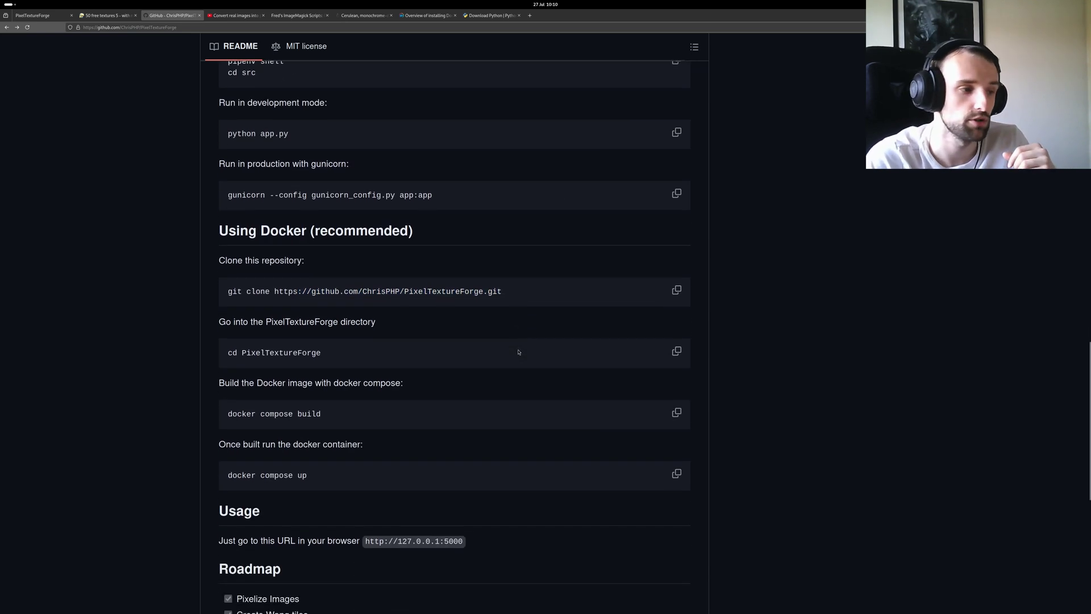
{"action": "triple_click", "coordinate": [315, 355]}
{"action": "scroll", "coordinate": [499, 348], "scroll_direction": "down", "scroll_amount": 2}
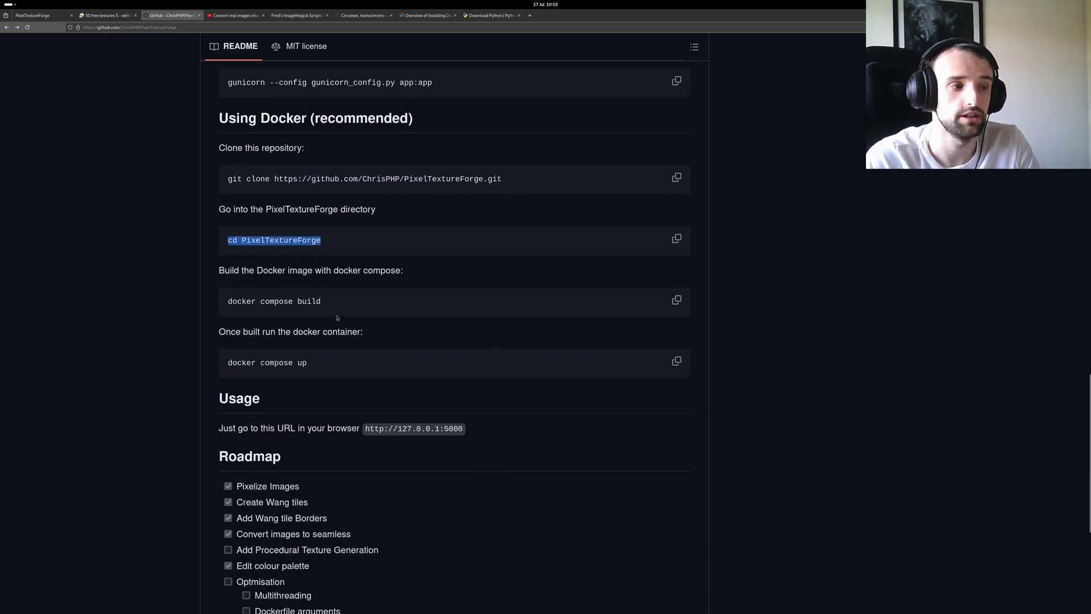
Build the Docker image with docker compose build in the terminal
{"action": "key", "text": "alt+Tab"}
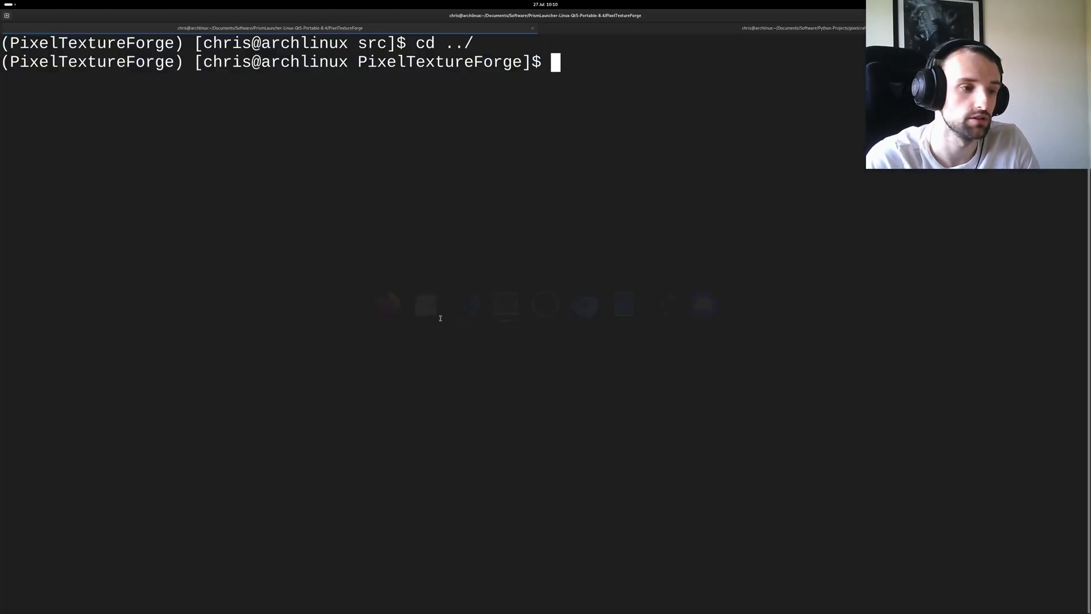
{"action": "type", "text": "docker compos"}
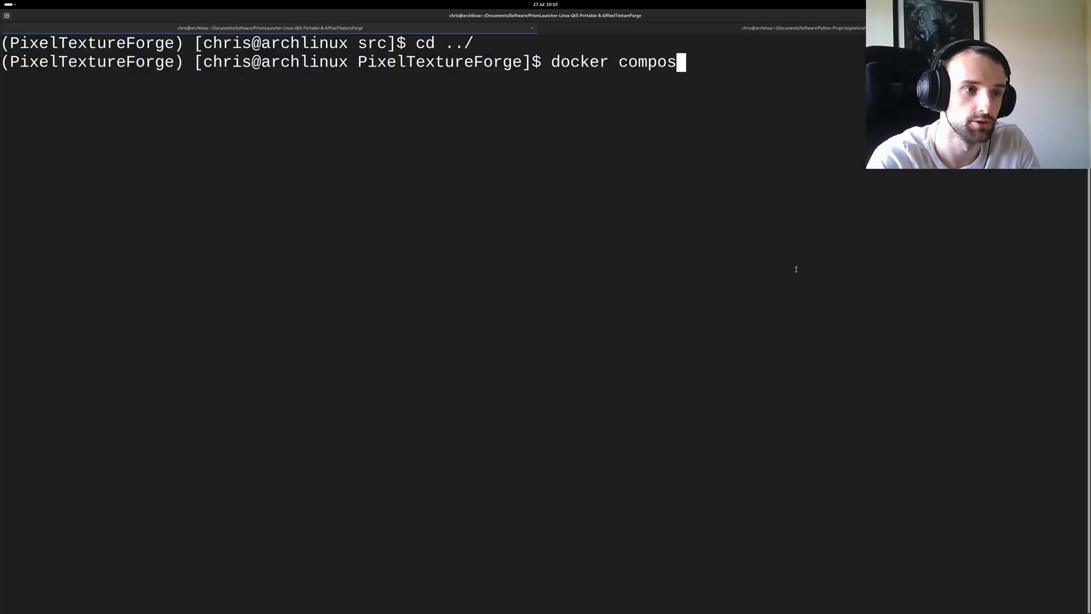
{"action": "type", "text": "e build"}
{"action": "key", "text": "Return"}
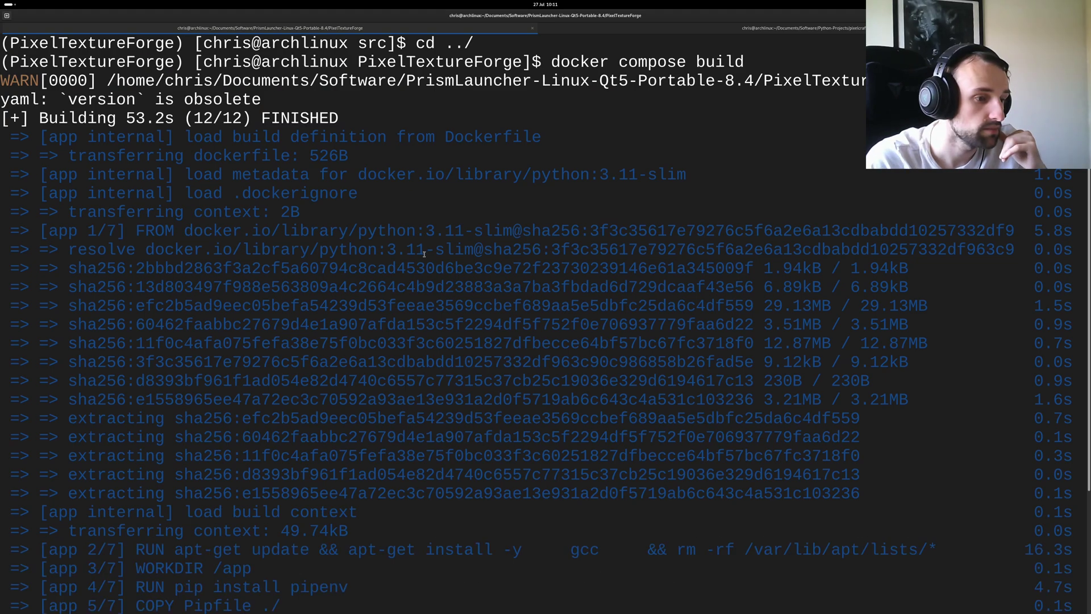
{"action": "scroll", "coordinate": [419, 248], "scroll_direction": "down", "scroll_amount": 3}
{"action": "scroll", "coordinate": [418, 248], "scroll_direction": "up", "scroll_amount": 3}
{"action": "scroll", "coordinate": [414, 246], "scroll_direction": "down", "scroll_amount": 3}
{"action": "scroll", "coordinate": [411, 246], "scroll_direction": "up", "scroll_amount": 3}
{"action": "scroll", "coordinate": [412, 246], "scroll_direction": "down", "scroll_amount": 3}
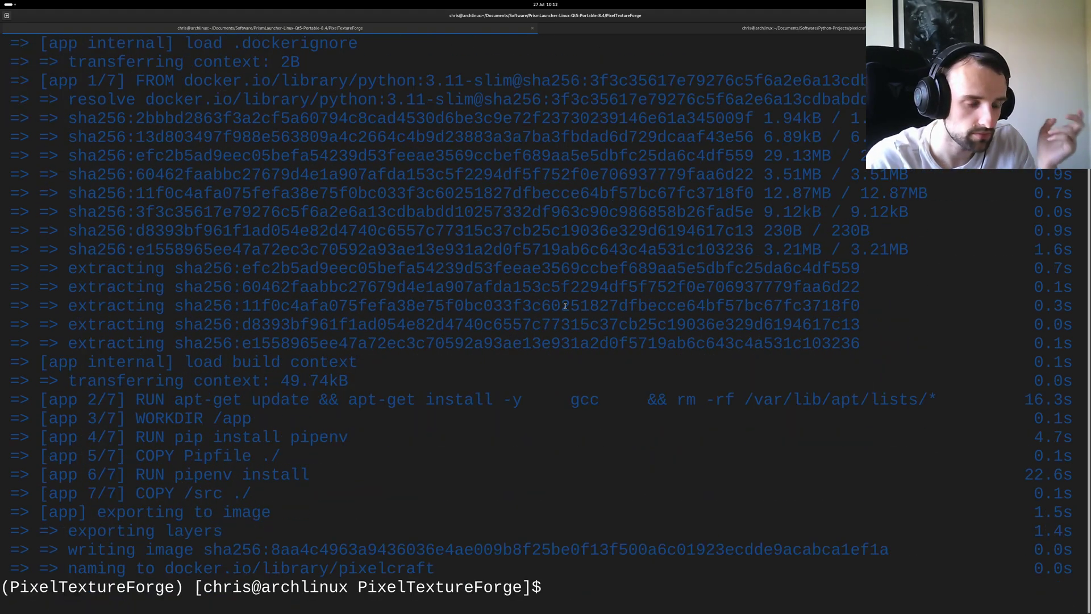
Start the container with docker compose up and check the running app in the browser
{"action": "type", "text": "sd"}
{"action": "key", "text": "BackSpace"}
{"action": "key", "text": "BackSpace"}
{"action": "type", "text": "docker co"}
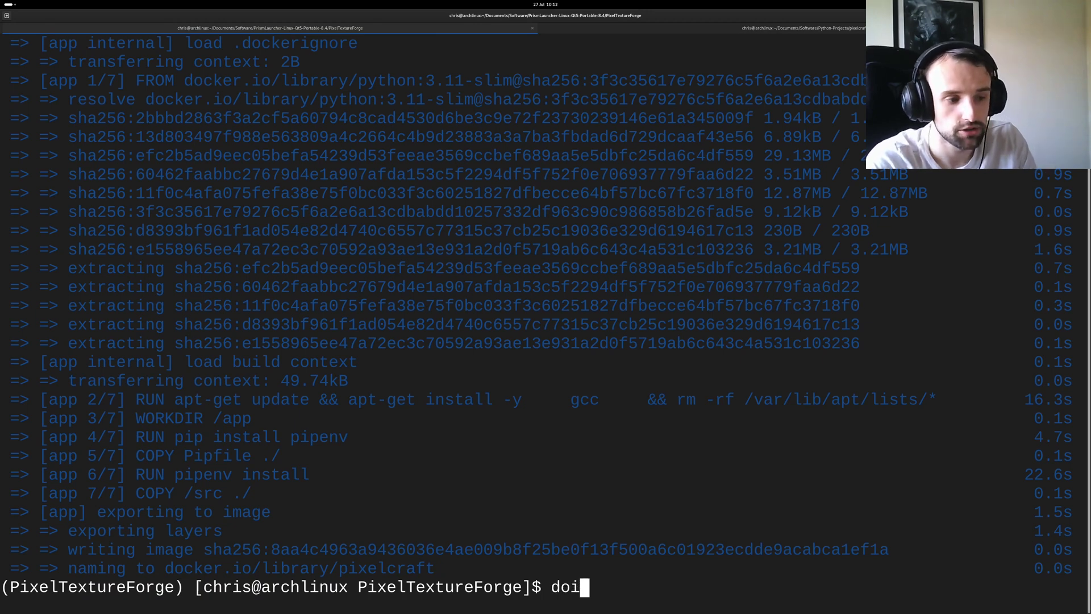
{"action": "type", "text": "mpose up"}
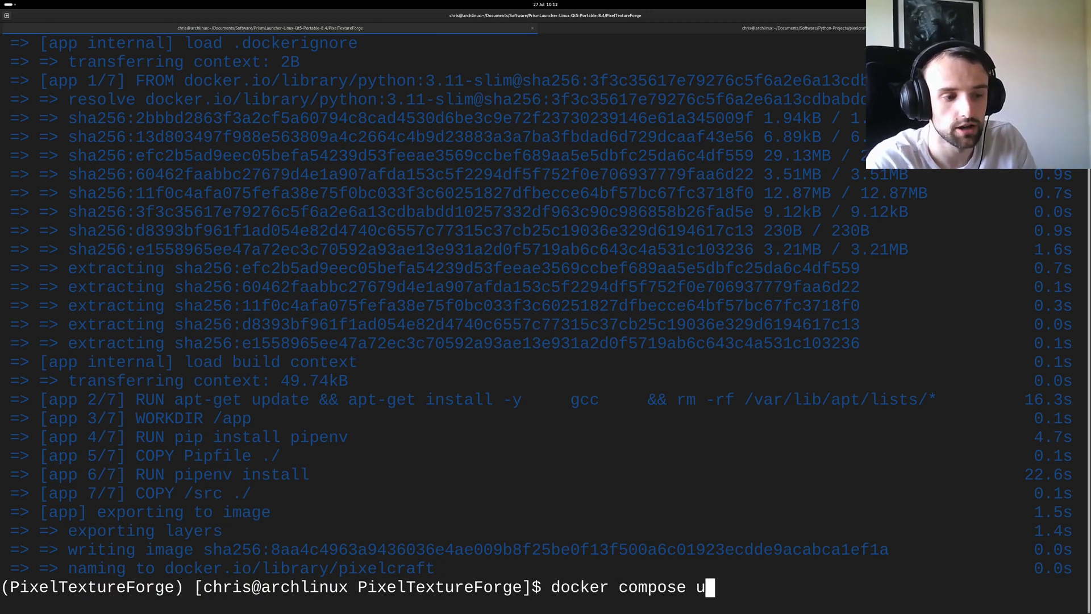
{"action": "key", "text": "Return"}
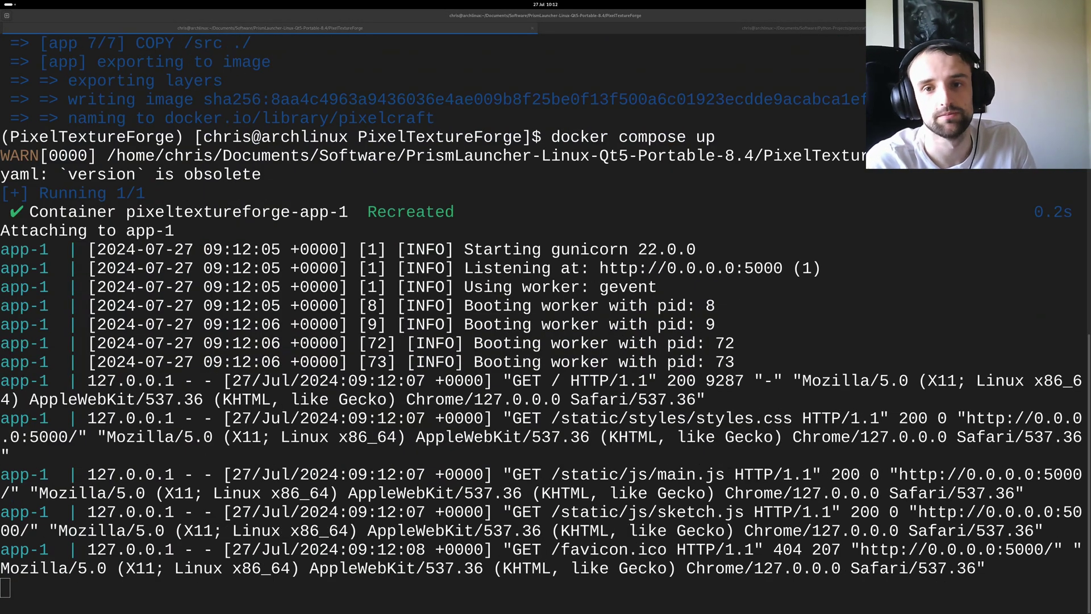
{"action": "key", "text": "alt+Tab"}
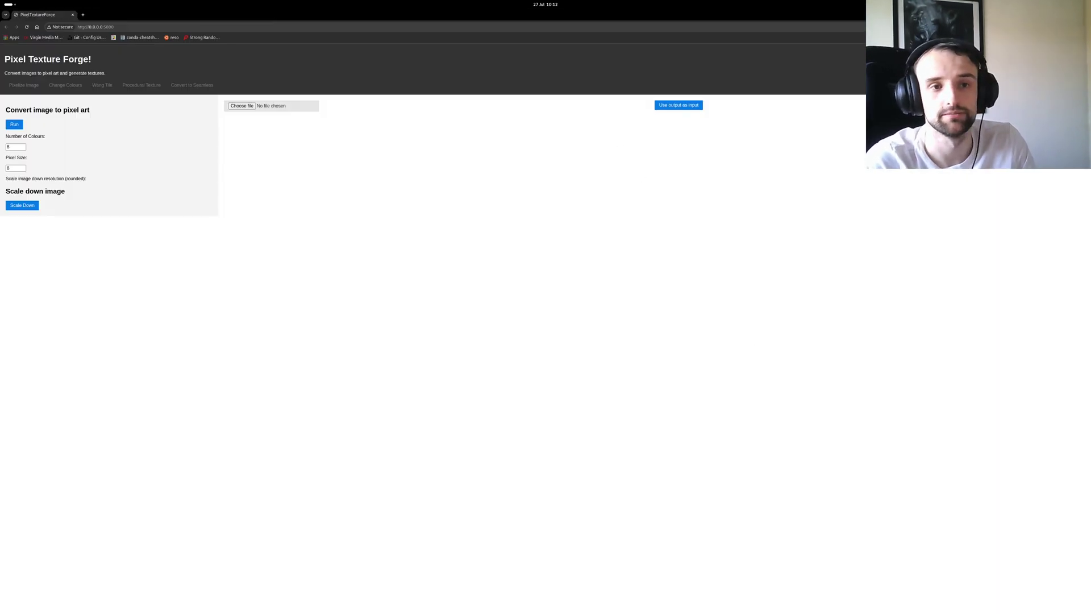
{"action": "key", "text": "alt+Tab"}
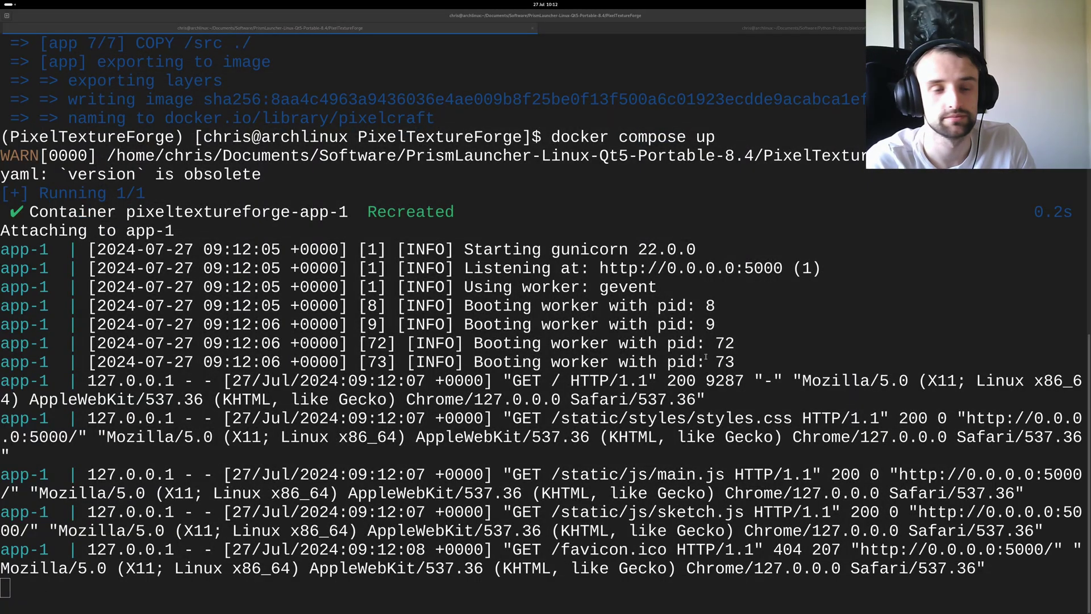
{"action": "key", "text": "alt+Tab"}
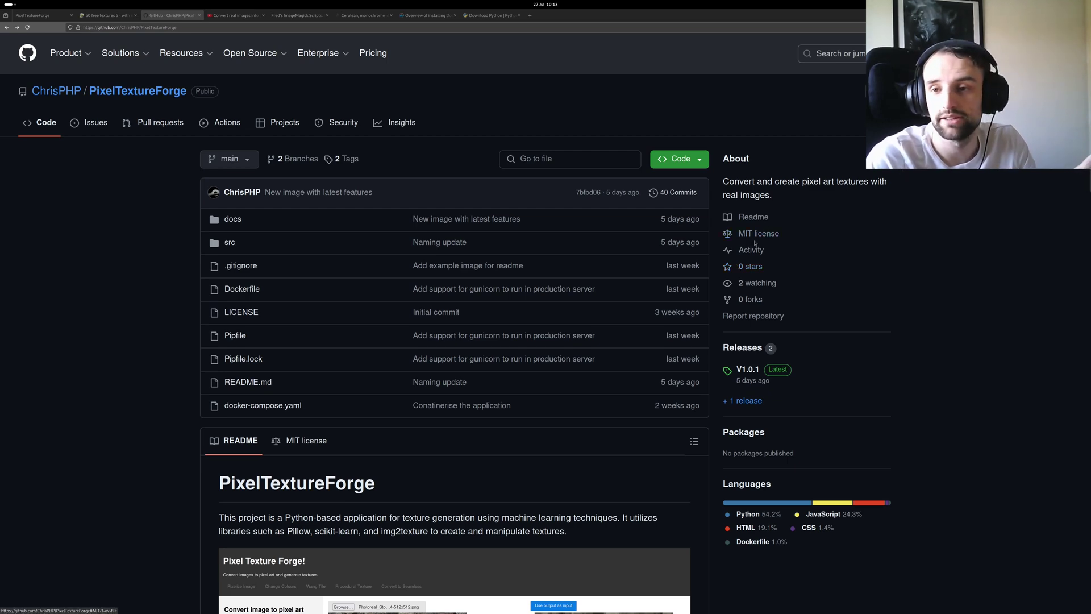
Scroll to the README Roadmap and highlight the Multithreading and Dockerfile arguments items
{"action": "scroll", "coordinate": [767, 244], "scroll_direction": "down", "scroll_amount": 4}
{"action": "scroll", "coordinate": [771, 250], "scroll_direction": "down", "scroll_amount": 1}
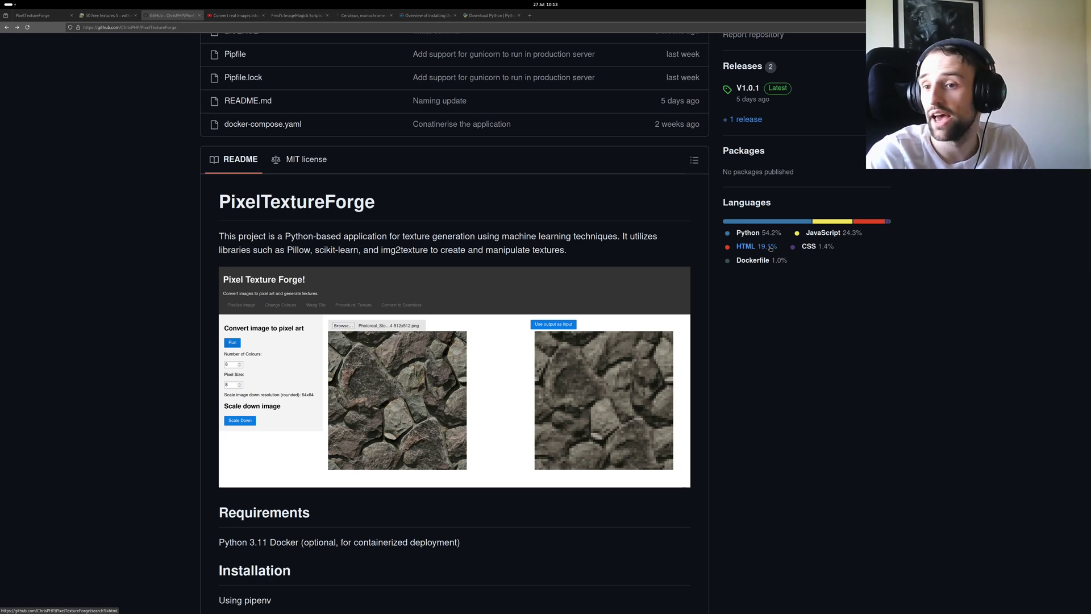
{"action": "scroll", "coordinate": [767, 248], "scroll_direction": "down", "scroll_amount": 16}
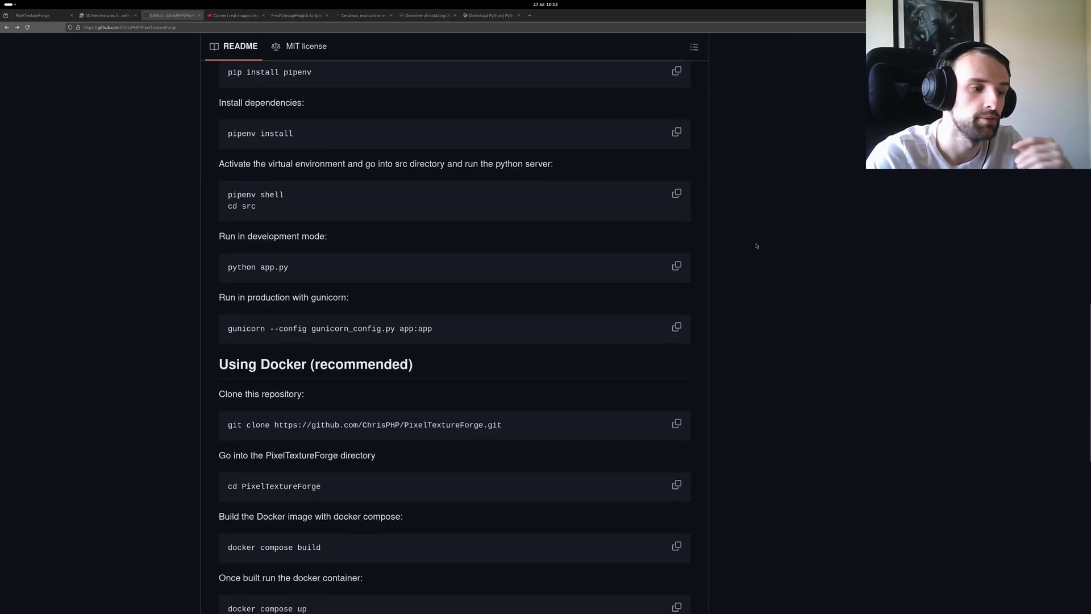
{"action": "scroll", "coordinate": [756, 247], "scroll_direction": "down", "scroll_amount": 4}
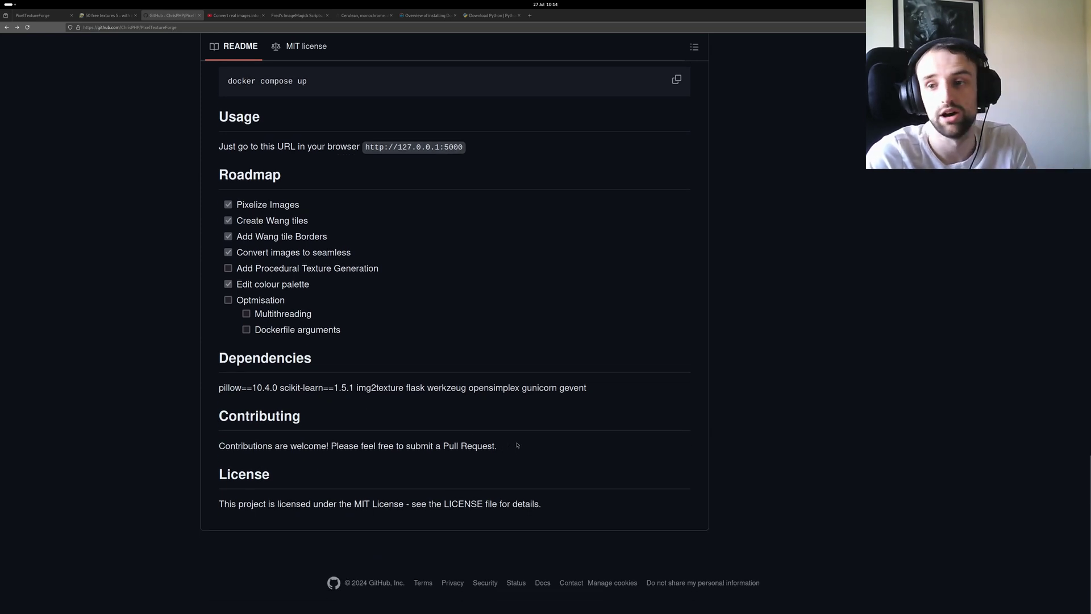
{"action": "scroll", "coordinate": [380, 382], "scroll_direction": "up", "scroll_amount": 1}
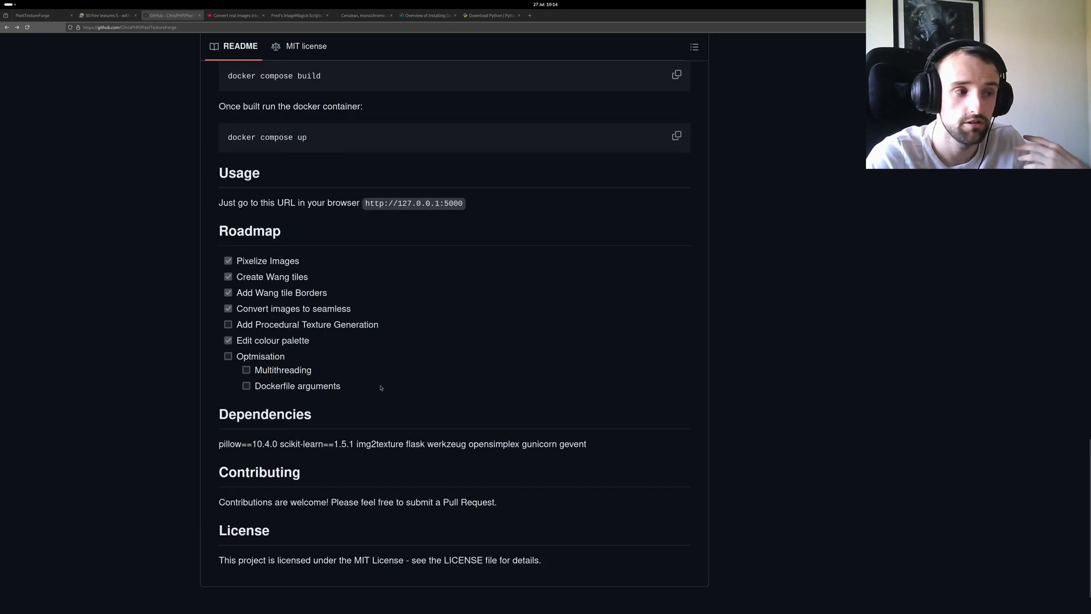
{"action": "left_click_drag", "start_coordinate": [380, 384], "coordinate": [392, 321]}
{"action": "left_click", "coordinate": [737, 327]}
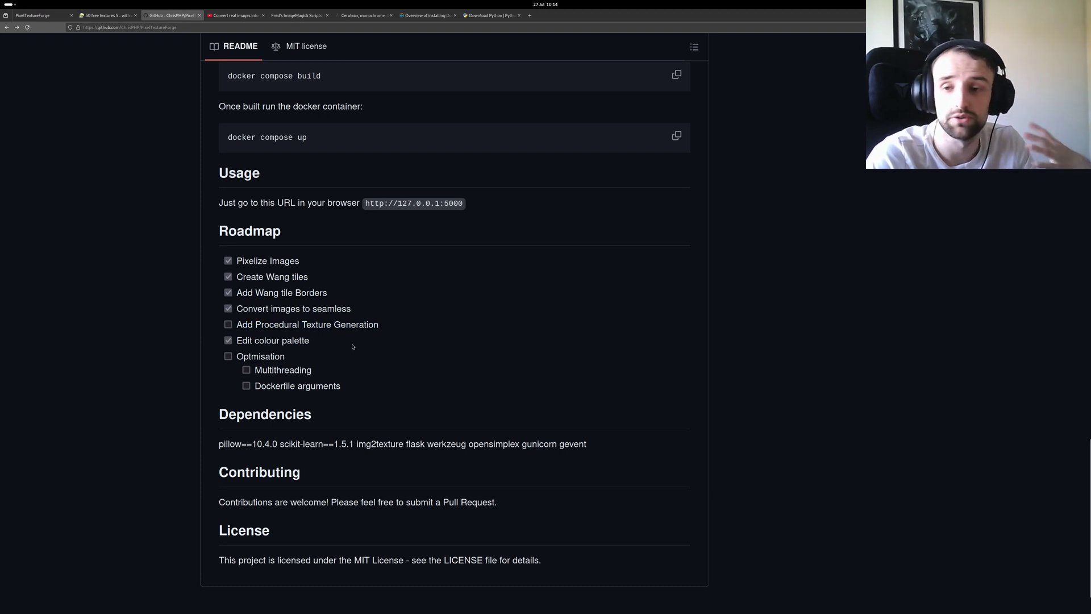
{"action": "left_click_drag", "start_coordinate": [316, 367], "coordinate": [283, 368]}
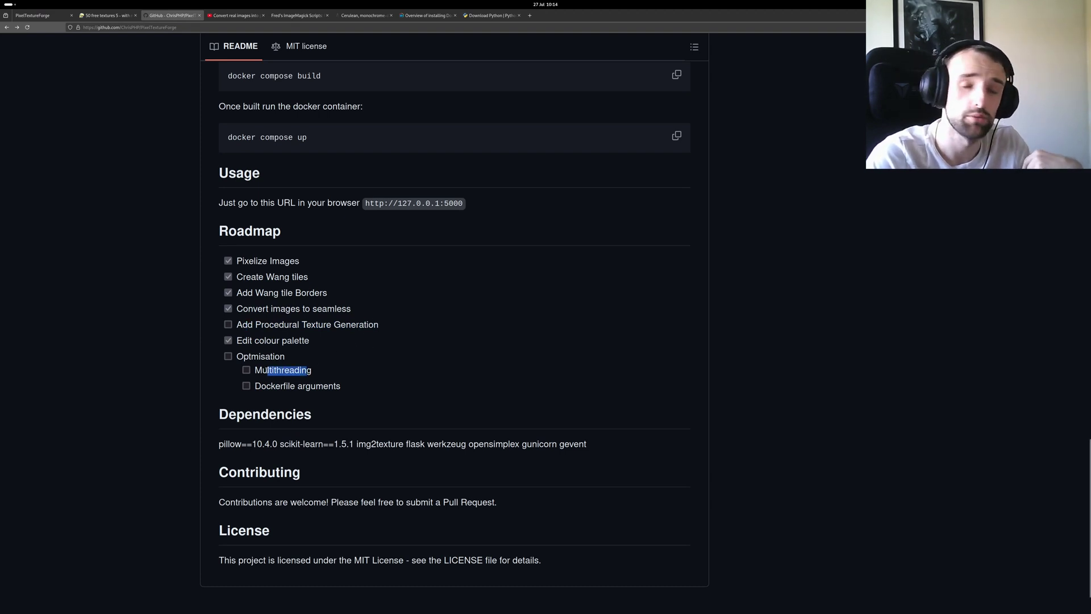
{"action": "triple_click", "coordinate": [336, 386]}
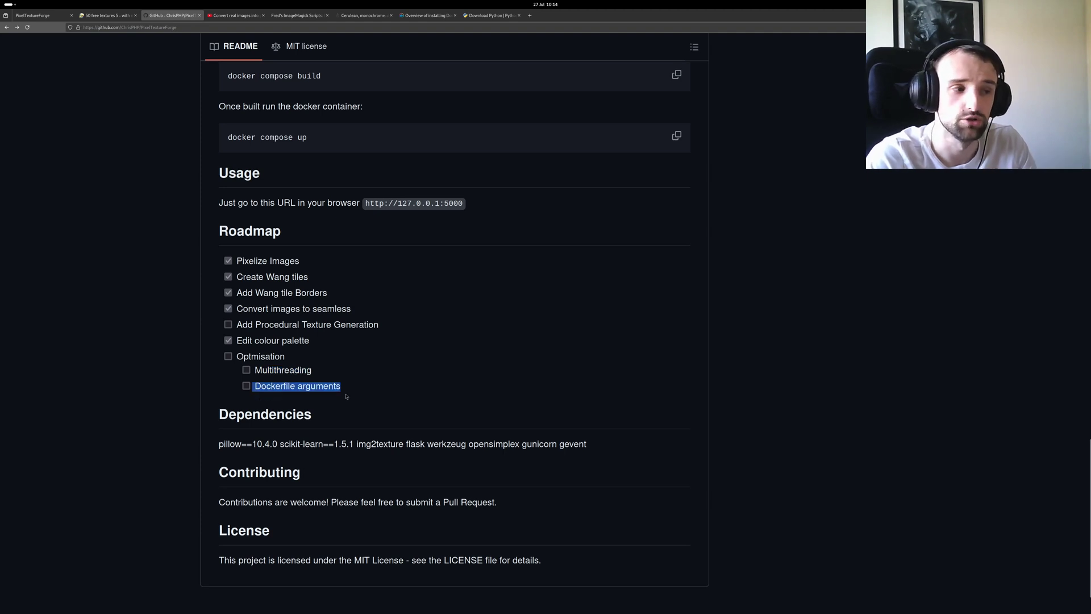